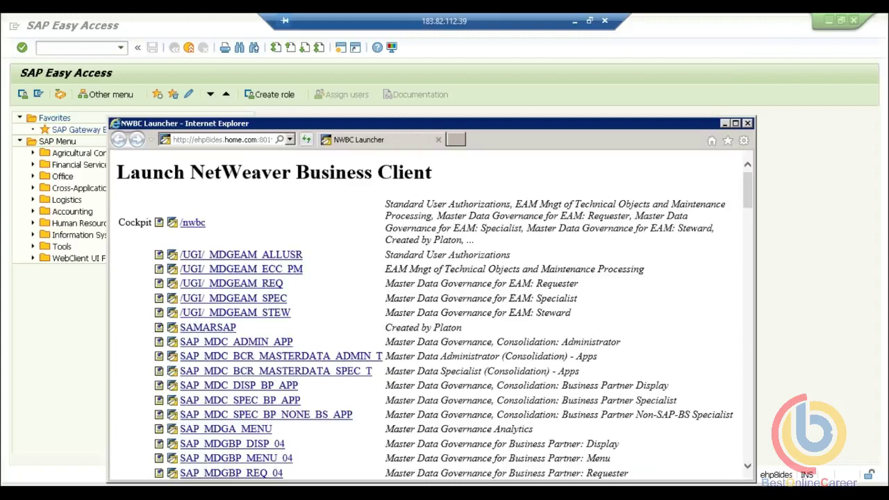
# - Maximize the NWBC Launcher window and look through the list of Master Data Governance roles
pyautogui.doubleClick(572, 124)
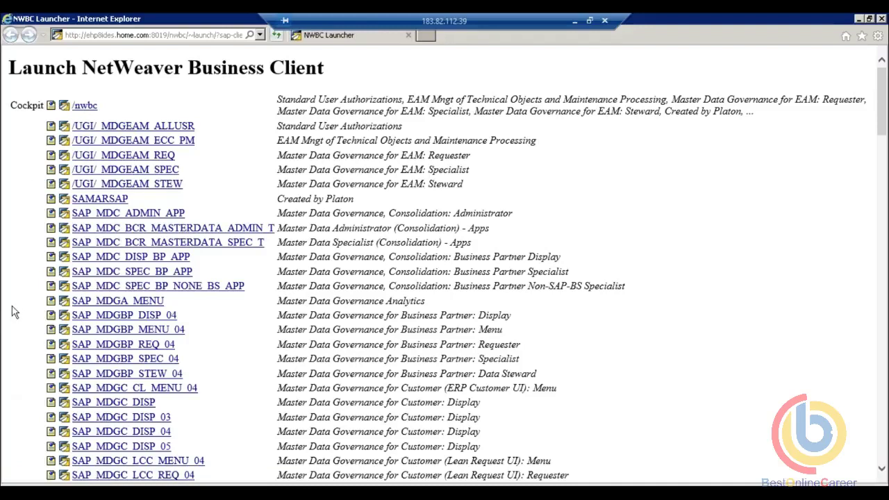
pyautogui.scroll(-5, 13, 312)
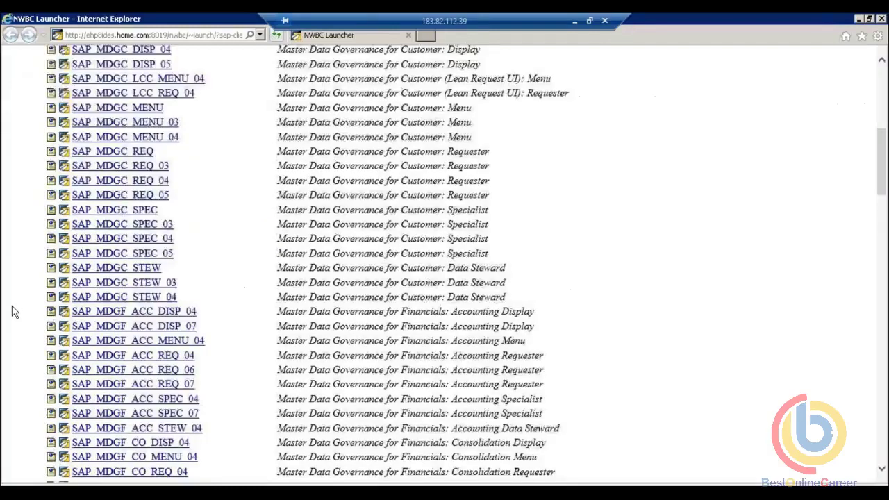
pyautogui.scroll(5, 13, 312)
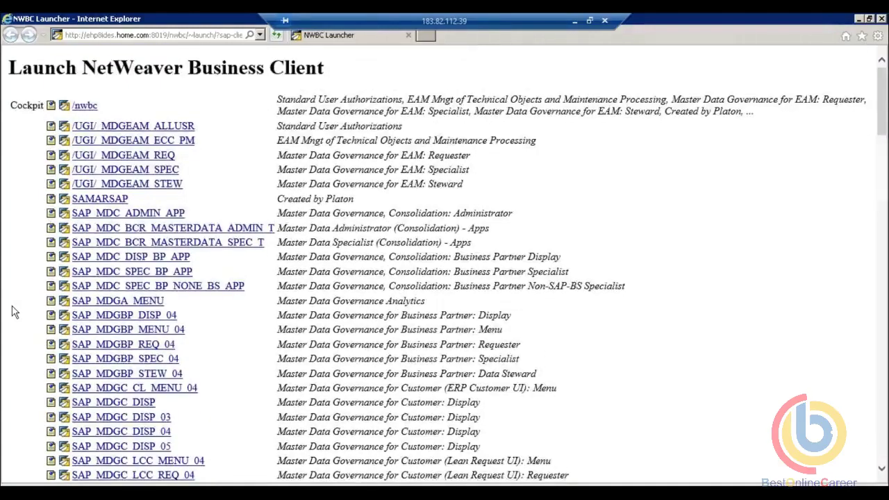
pyautogui.scroll(-15, 13, 312)
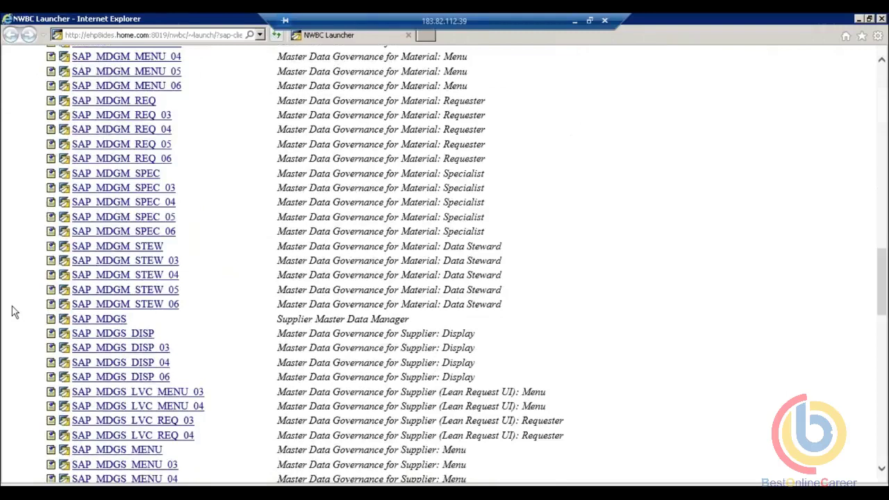
# - Try to open the SAP_MDGM_STEW_06 role, reload its page, and return to the launcher's role list
pyautogui.click(152, 308)
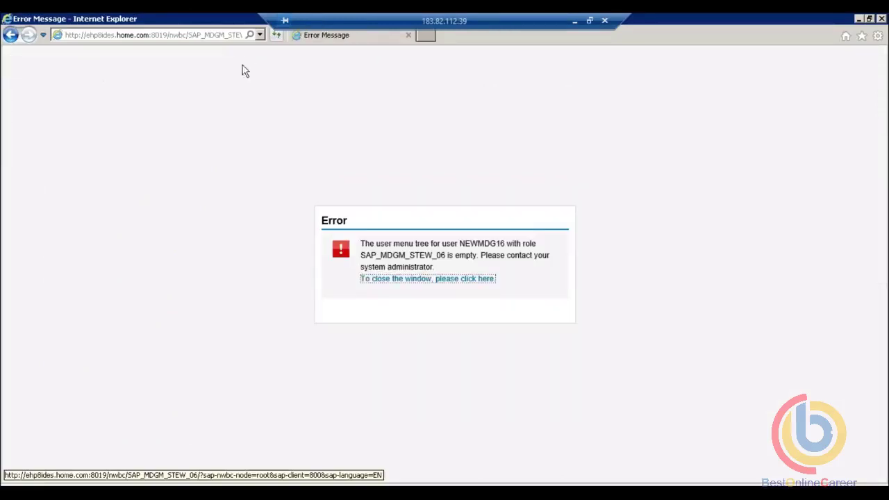
pyautogui.click(277, 34)
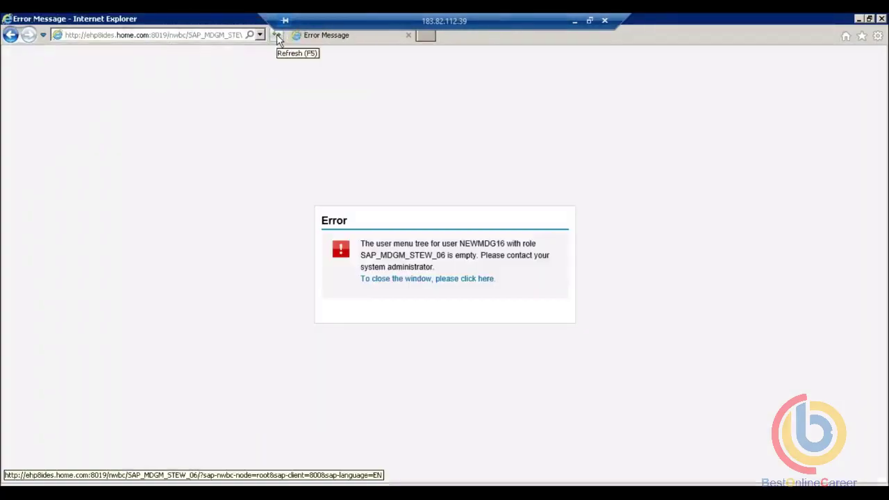
pyautogui.click(276, 34)
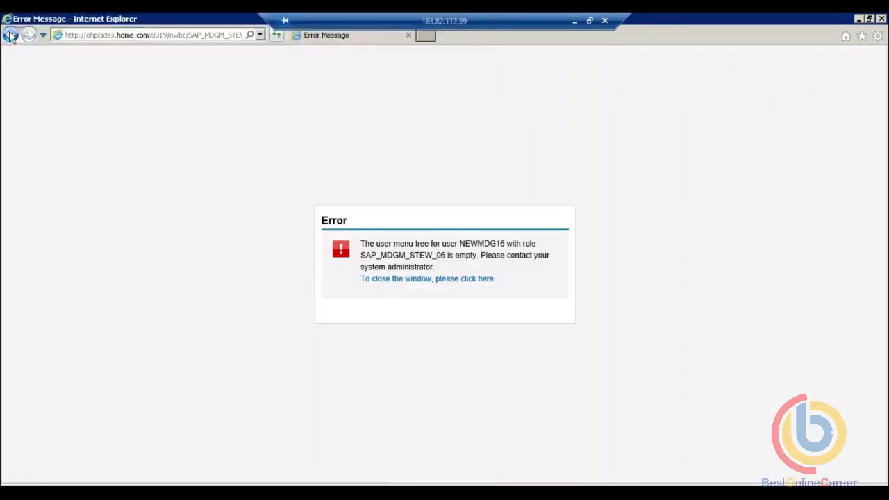
pyautogui.click(10, 35)
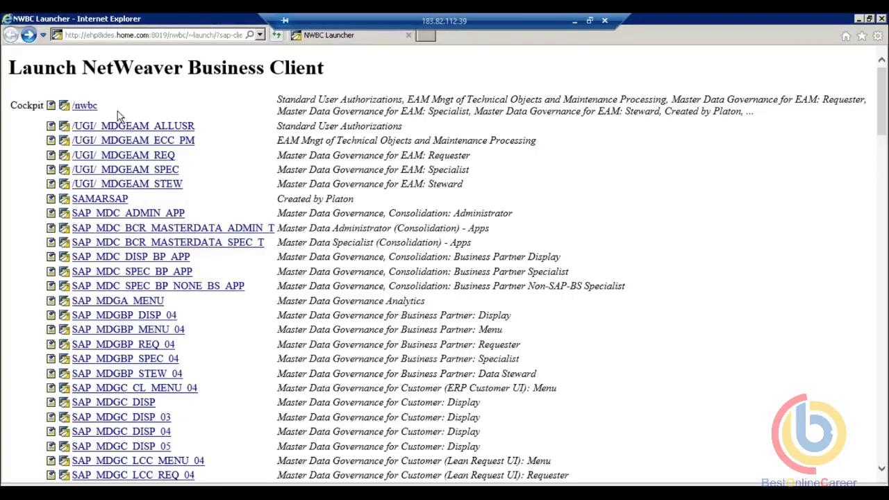
# - Open the /nwbc cockpit and go to the Home page of Material Governance
pyautogui.click(97, 109)
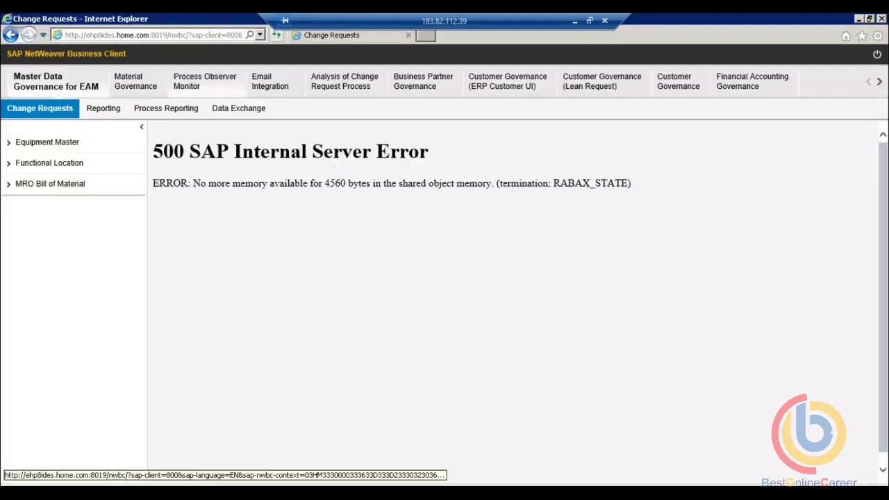
pyautogui.click(144, 82)
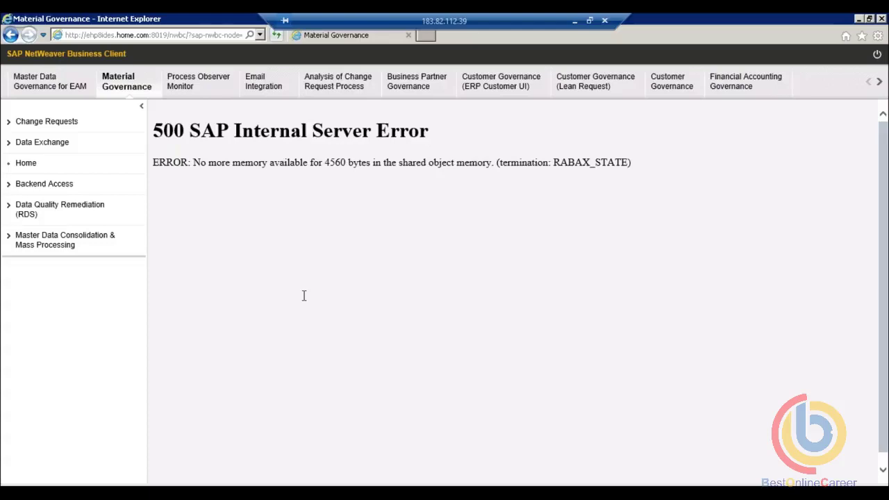
pyautogui.click(28, 163)
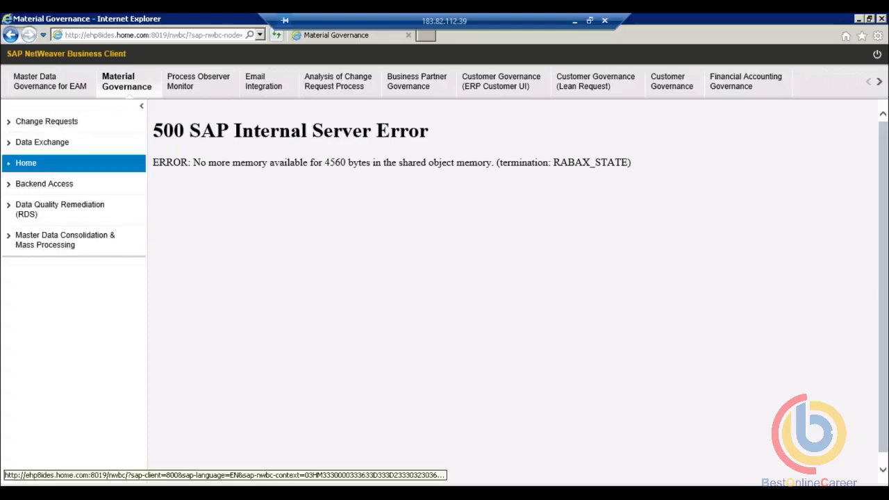
# - Open the Search Material page under Material Processing in the Material Governance change requests
pyautogui.click(53, 141)
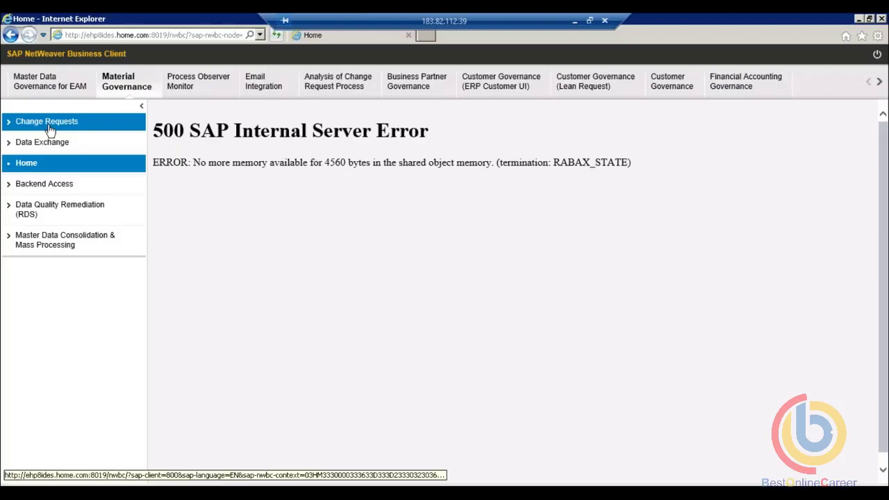
pyautogui.click(49, 125)
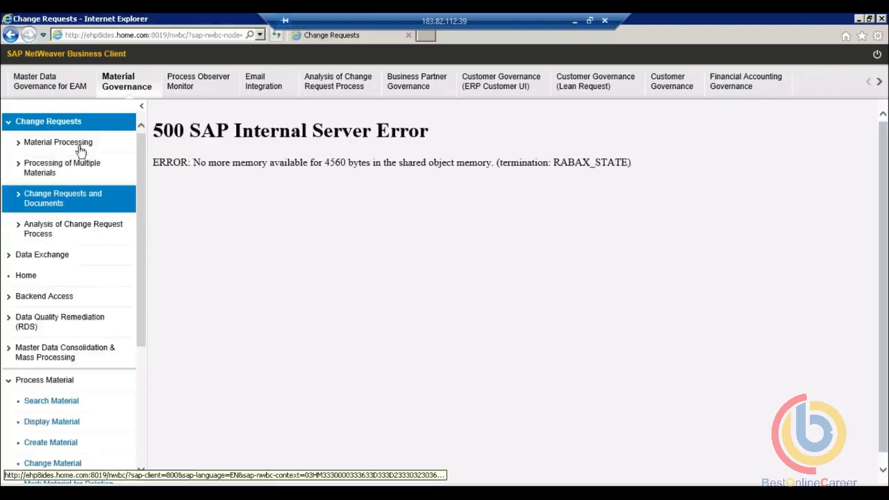
pyautogui.click(76, 143)
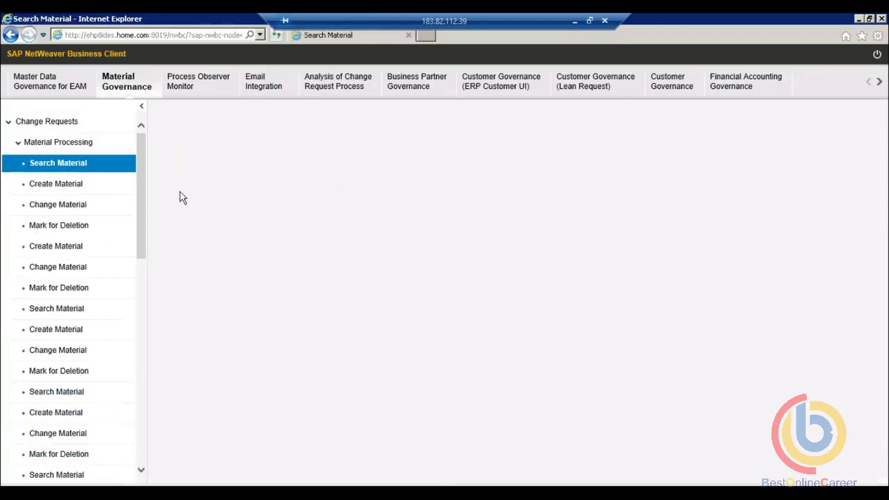
pyautogui.click(82, 167)
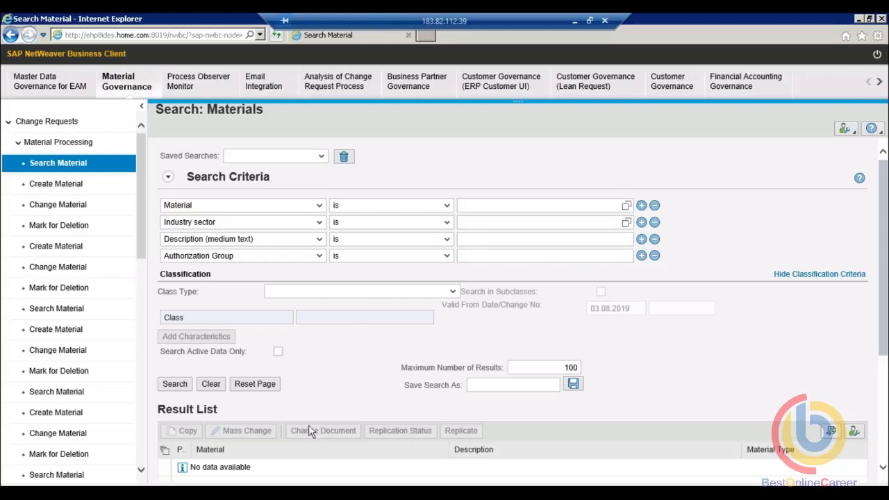
# - Run a material search without any criteria and read the messages it returns
pyautogui.click(187, 486)
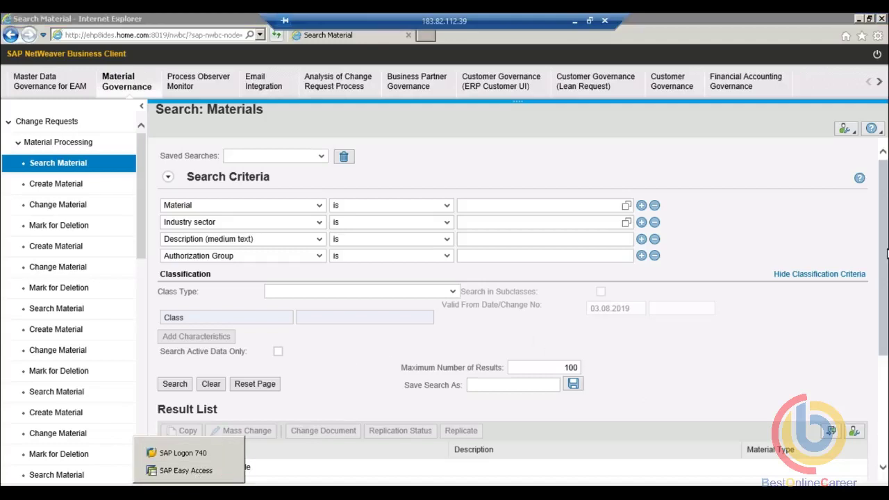
pyautogui.moveTo(885, 253); pyautogui.dragTo(886, 283)
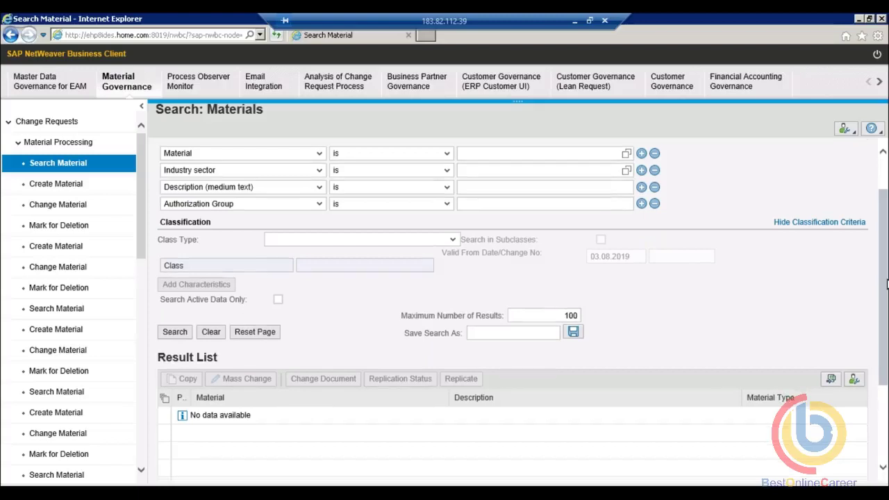
pyautogui.click(173, 332)
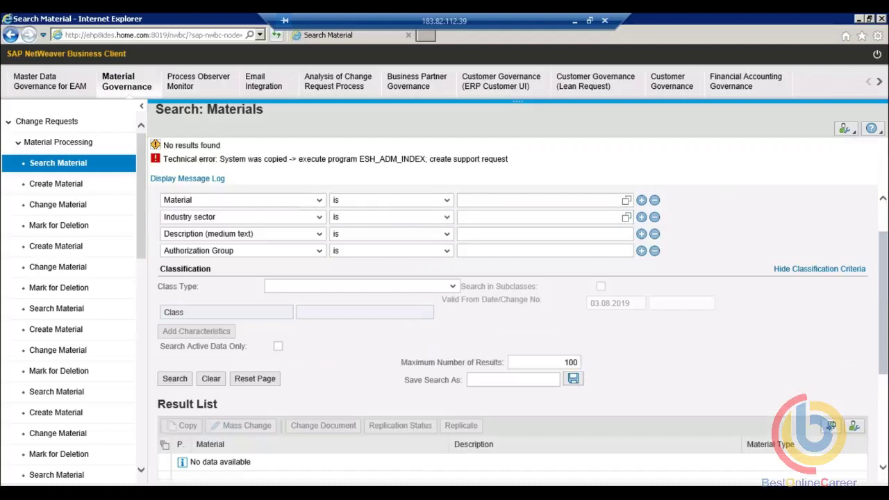
pyautogui.scroll(2, 883, 223)
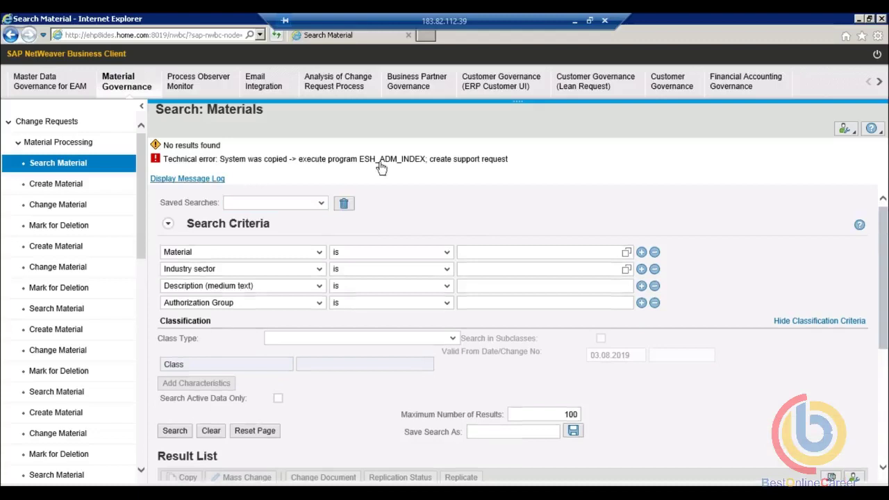
pyautogui.moveTo(478, 182)
# - Collapse the material search criteria and check the list of saved searches
pyautogui.click(168, 225)
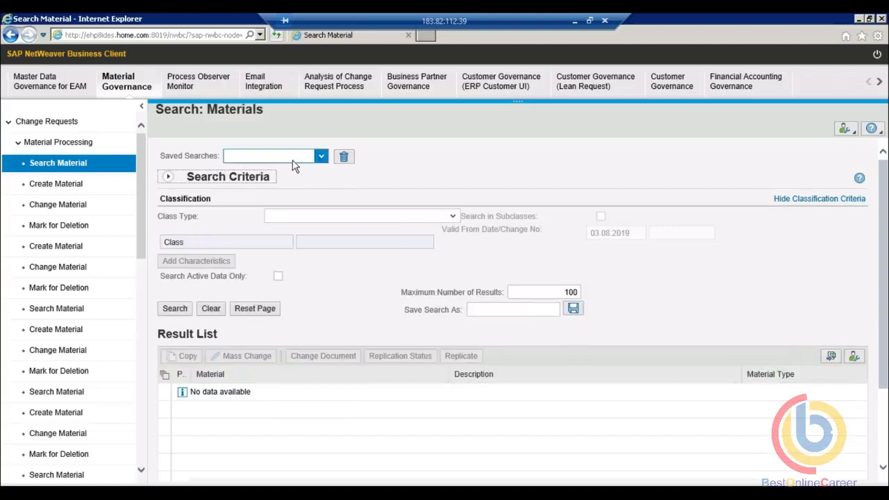
pyautogui.click(319, 157)
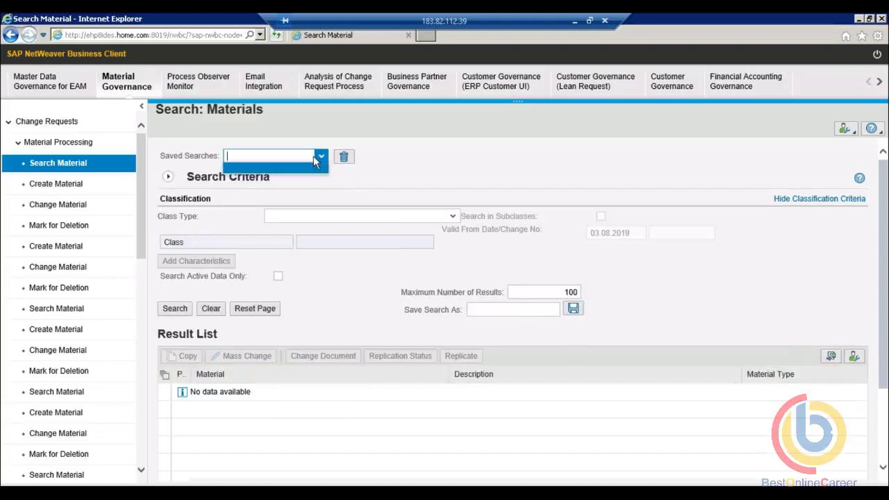
pyautogui.click(402, 159)
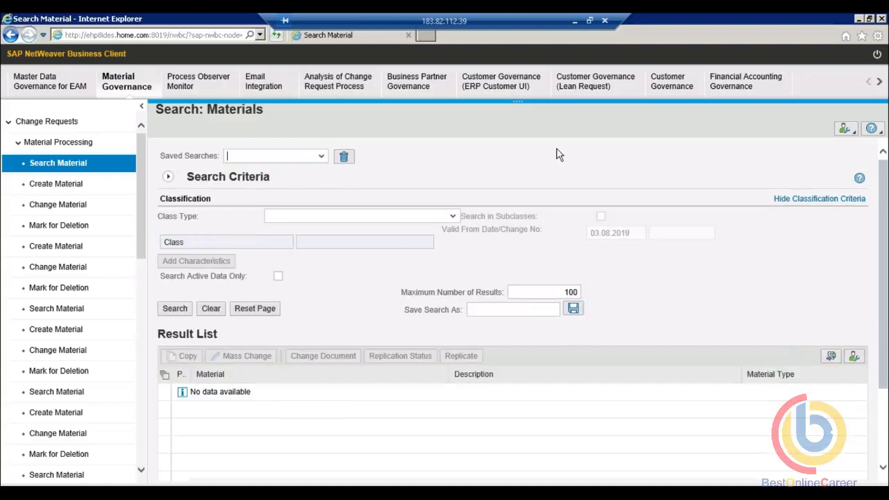
# - Leave the material search for Financial Controlling Governance and open the Cost Center search under its change requests
pyautogui.click(879, 84)
pyautogui.click(879, 84)
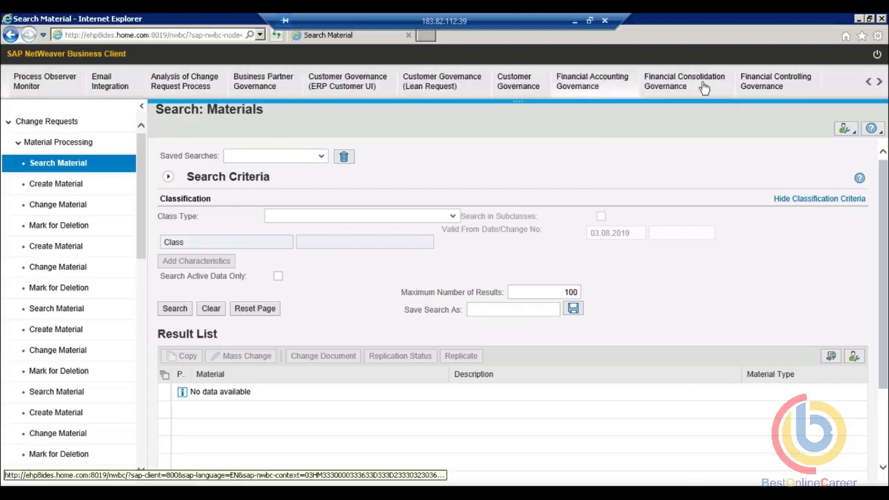
pyautogui.click(755, 91)
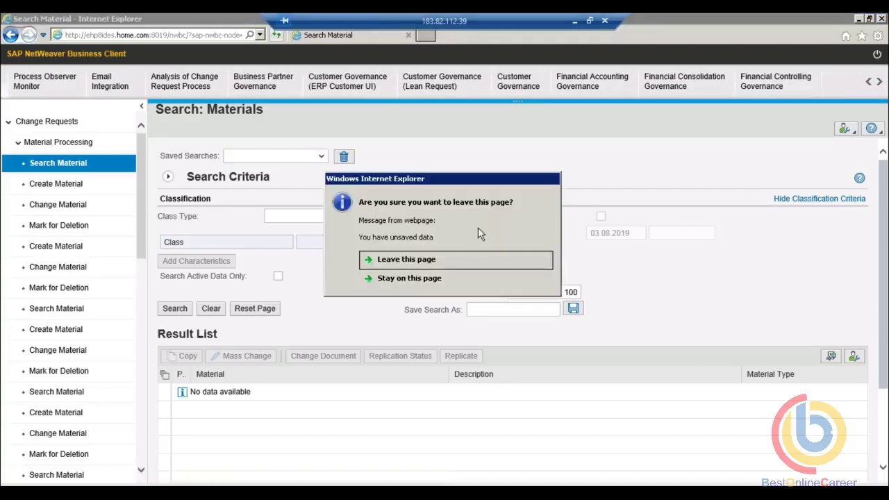
pyautogui.click(408, 264)
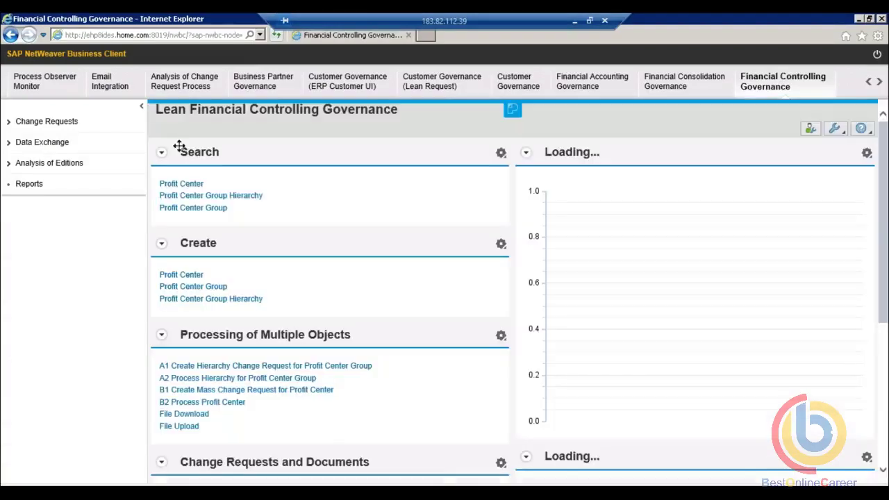
pyautogui.click(12, 122)
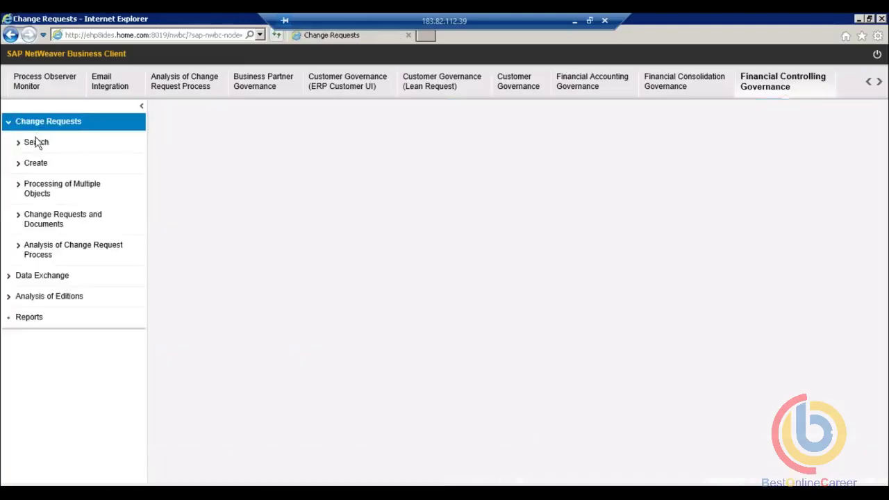
pyautogui.click(36, 142)
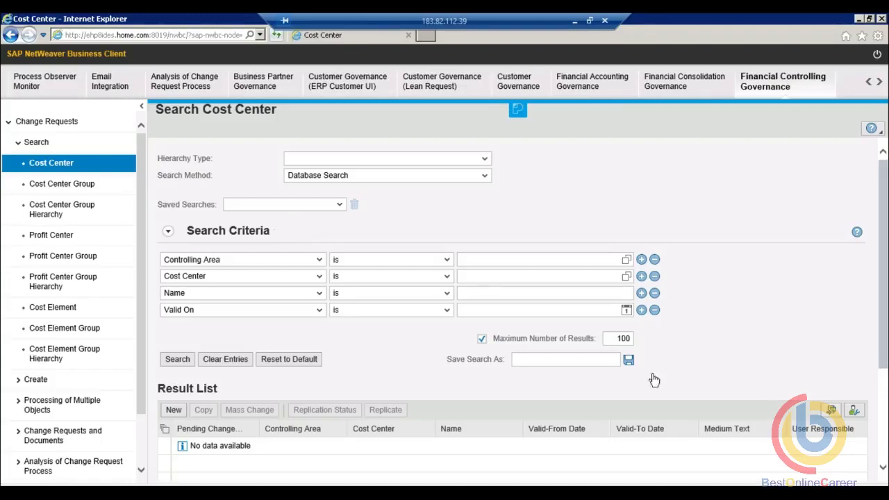
# - Search for cost centers whose name is Test
pyautogui.click(484, 300)
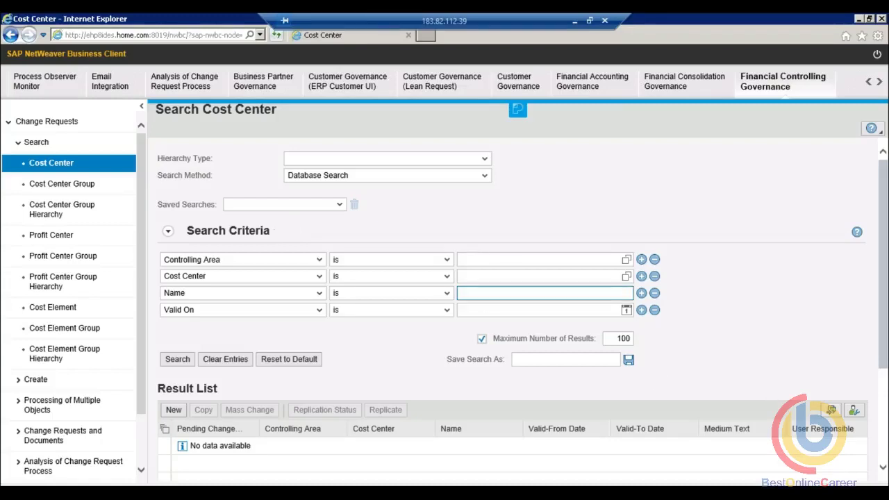
pyautogui.write('Test')
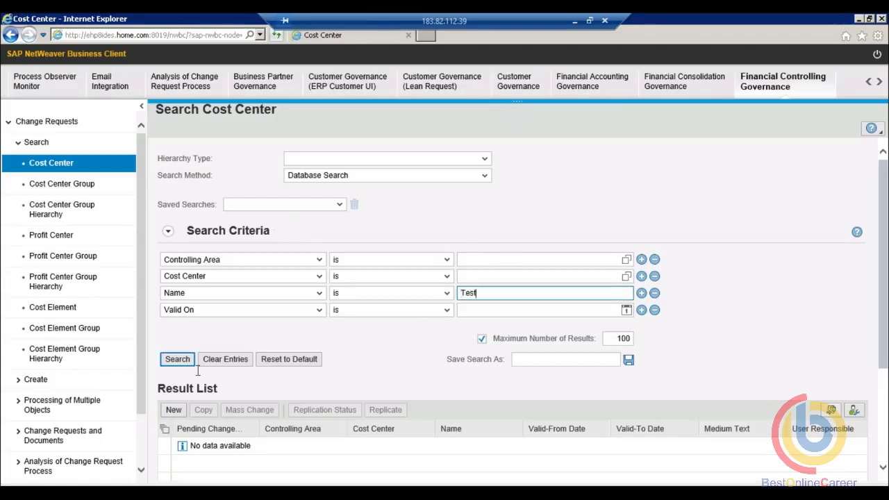
pyautogui.click(170, 358)
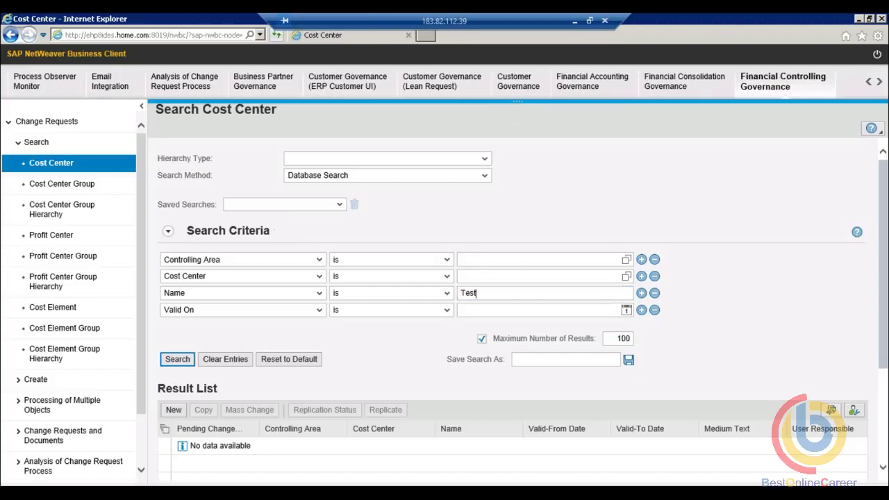
# - Check the available search methods for the cost center search and keep Database Search
pyautogui.click(486, 179)
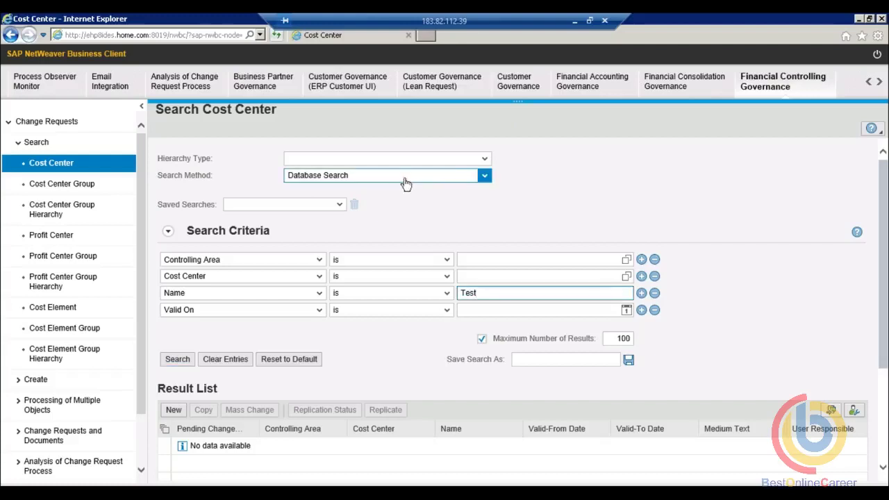
pyautogui.click(484, 179)
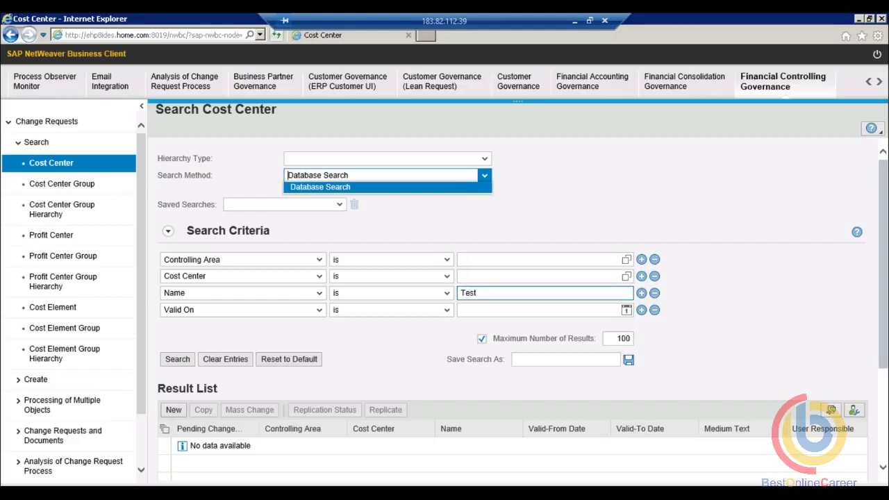
pyautogui.press('Return')
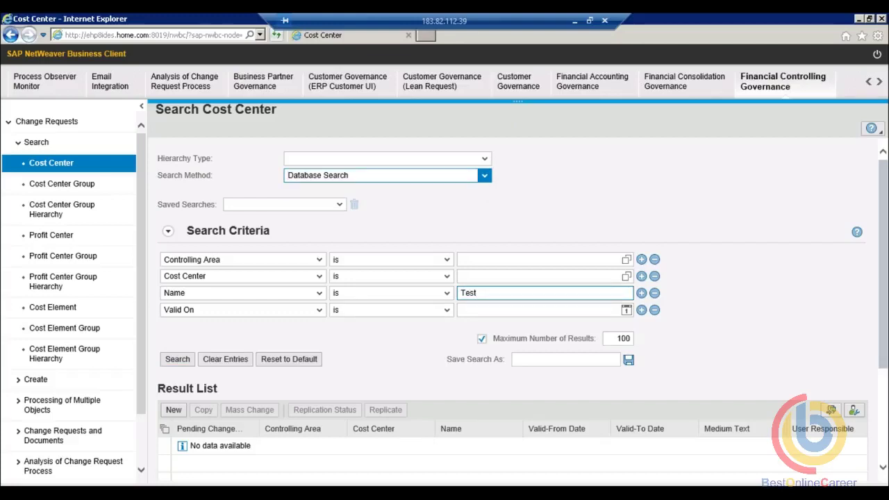
pyautogui.hotkey('alt', 'Down')
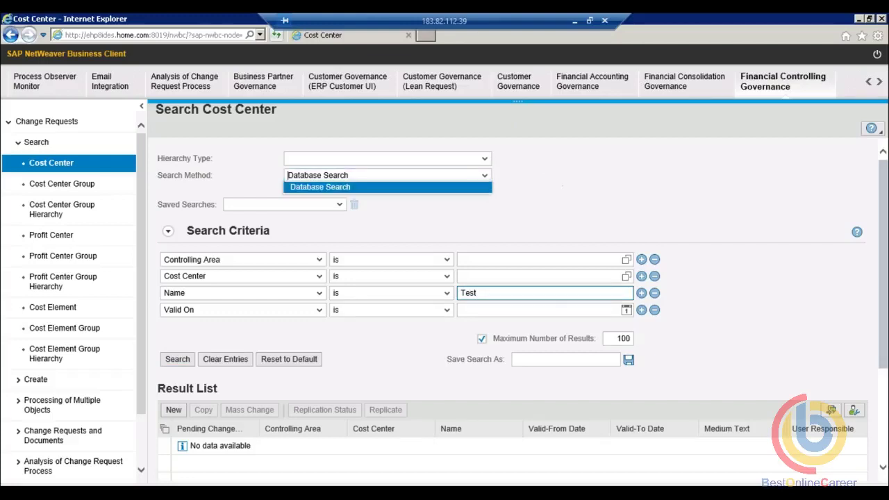
pyautogui.press('Return')
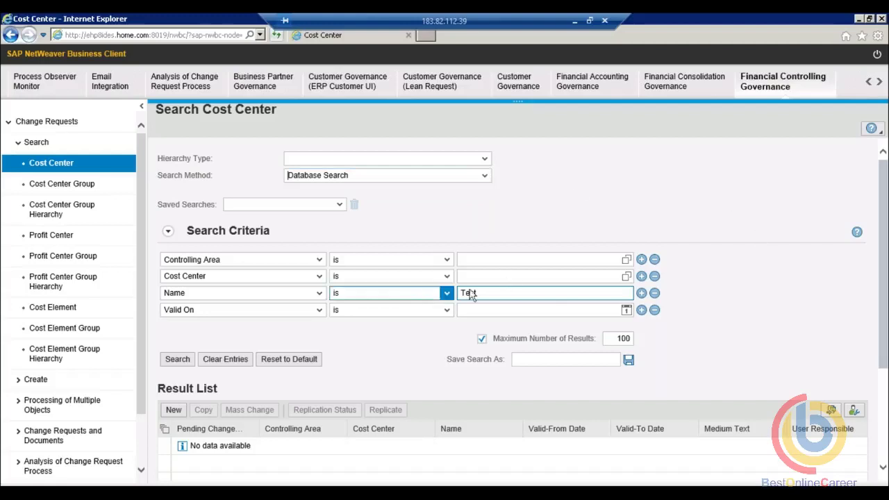
# - Clear the Name criterion, run the cost center search without any criteria and look through the result list
pyautogui.moveTo(479, 292); pyautogui.dragTo(455, 294)
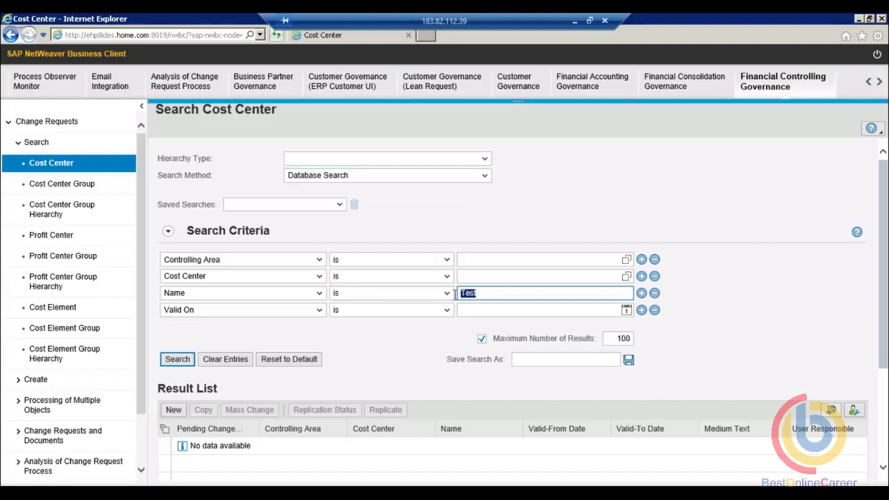
pyautogui.press('BackSpace')
pyautogui.click(178, 361)
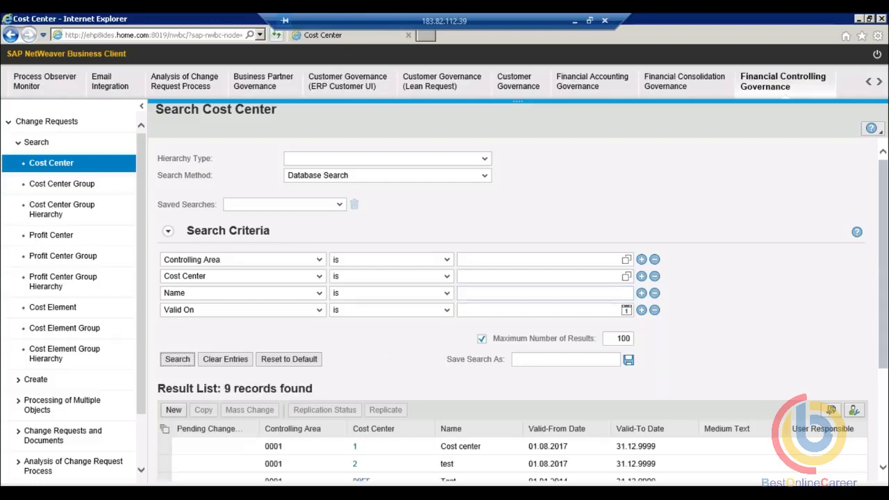
pyautogui.moveTo(882, 315); pyautogui.dragTo(880, 373)
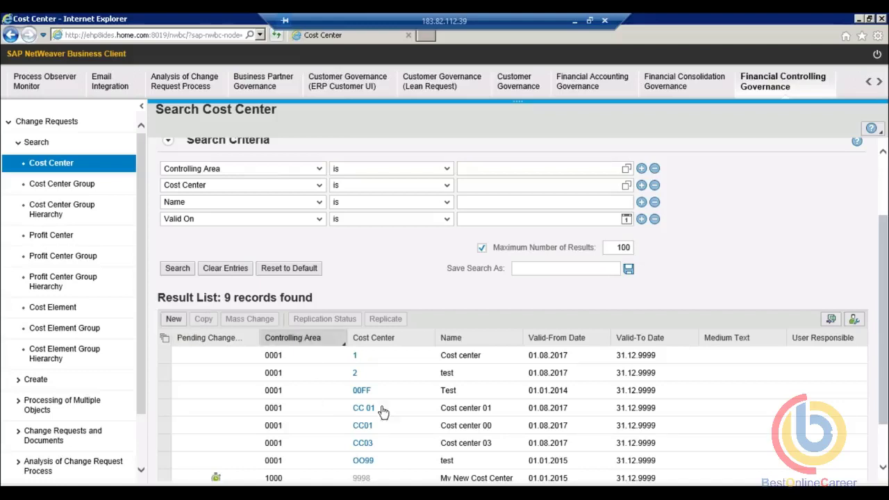
# - Start a new cost center change request with change request type CCT1P1 and edition MDG_CON, and maximize its window
pyautogui.click(174, 319)
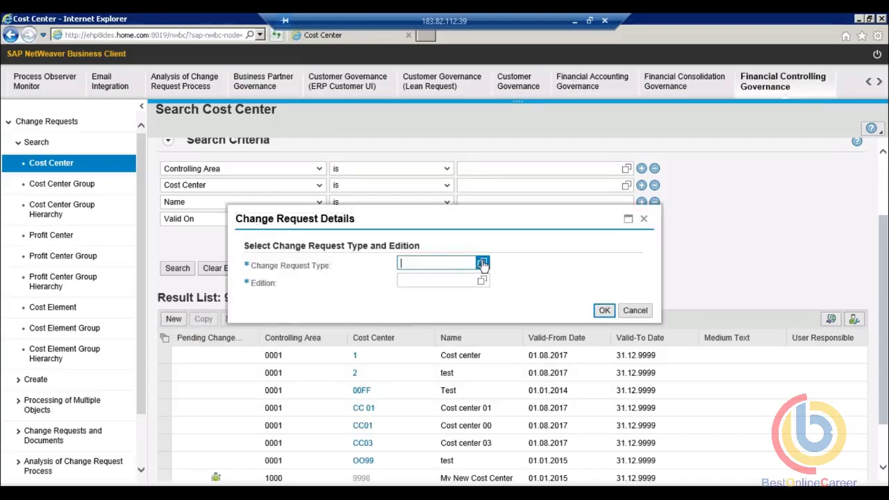
pyautogui.click(483, 265)
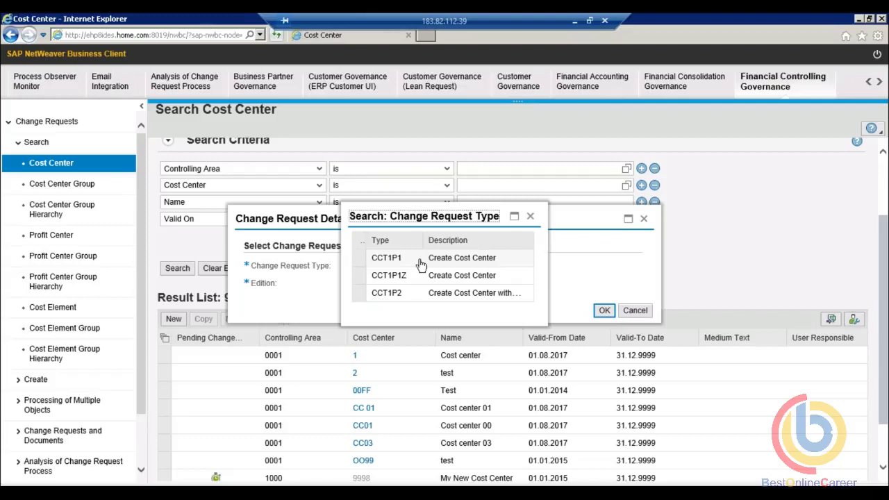
pyautogui.click(360, 266)
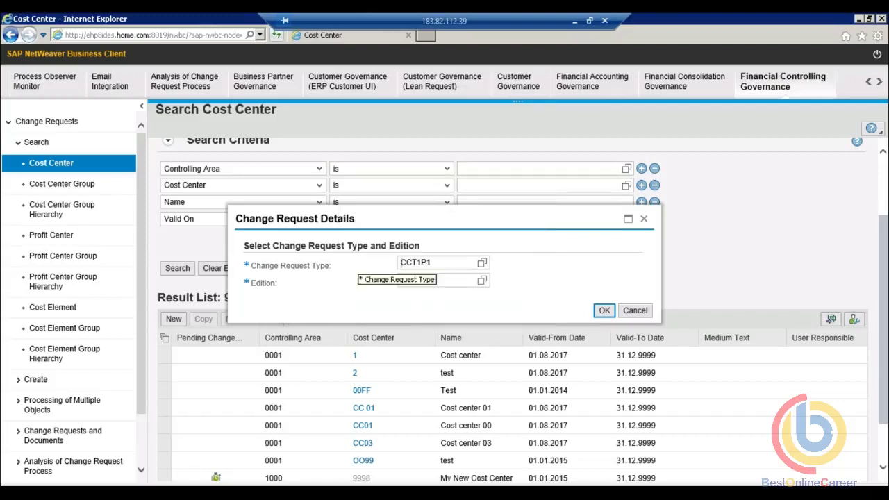
pyautogui.click(486, 283)
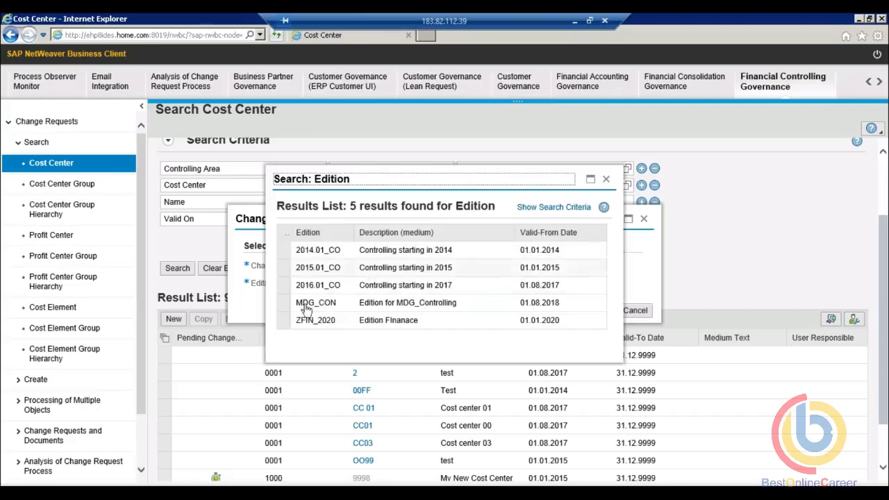
pyautogui.click(286, 302)
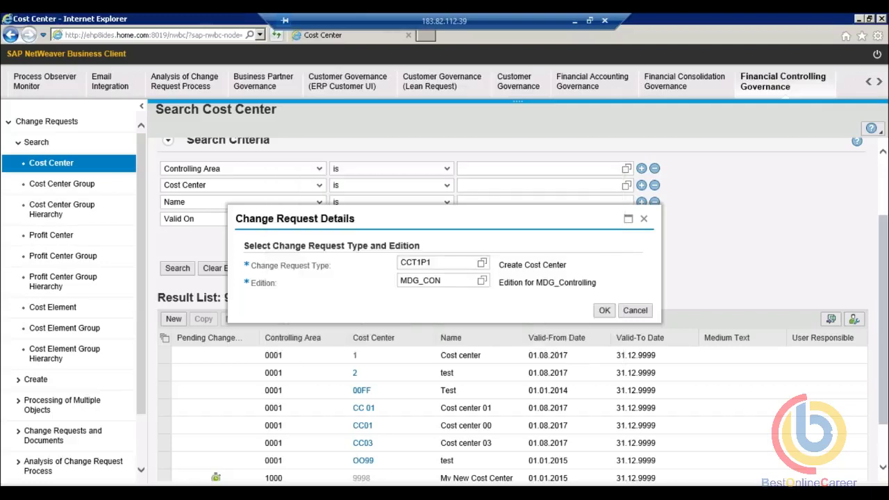
pyautogui.click(605, 314)
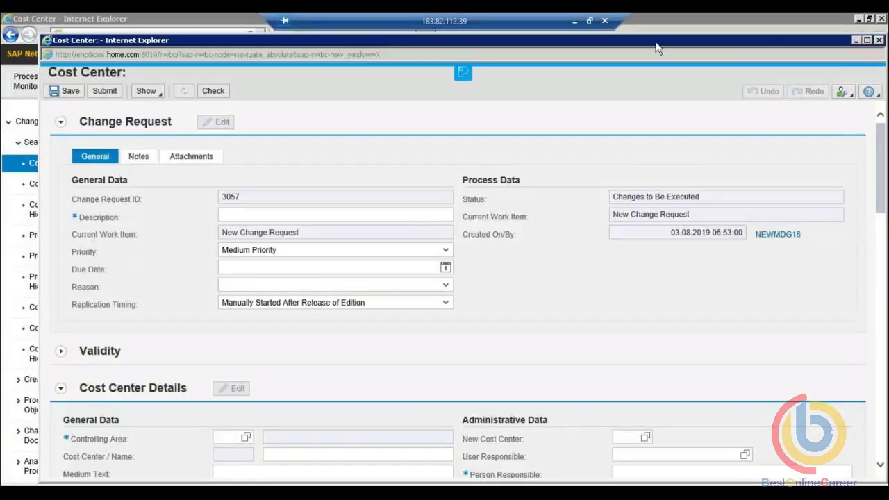
pyautogui.doubleClick(657, 48)
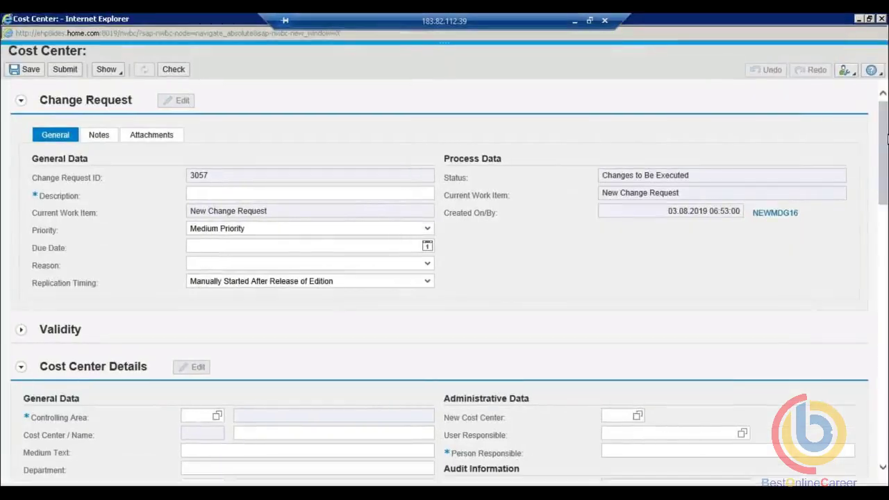
# - Enter "Create Cost center for employee" as the description of the change request
pyautogui.scroll(-1, 886, 144)
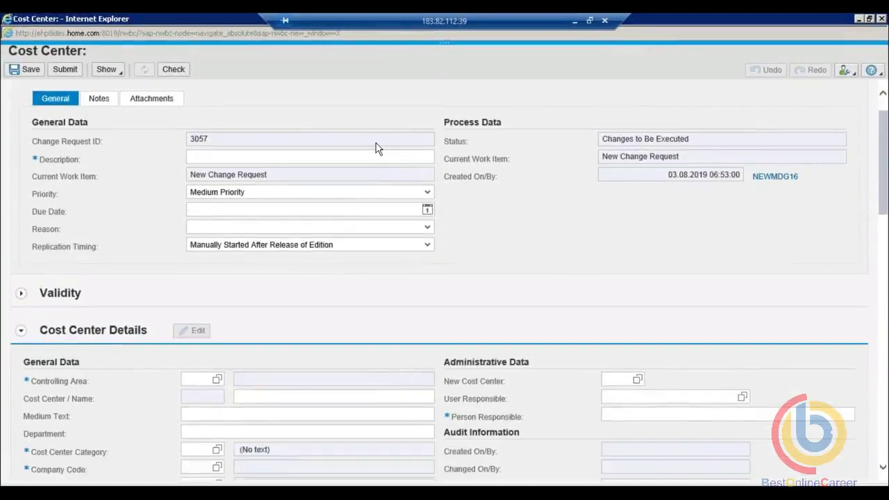
pyautogui.click(362, 159)
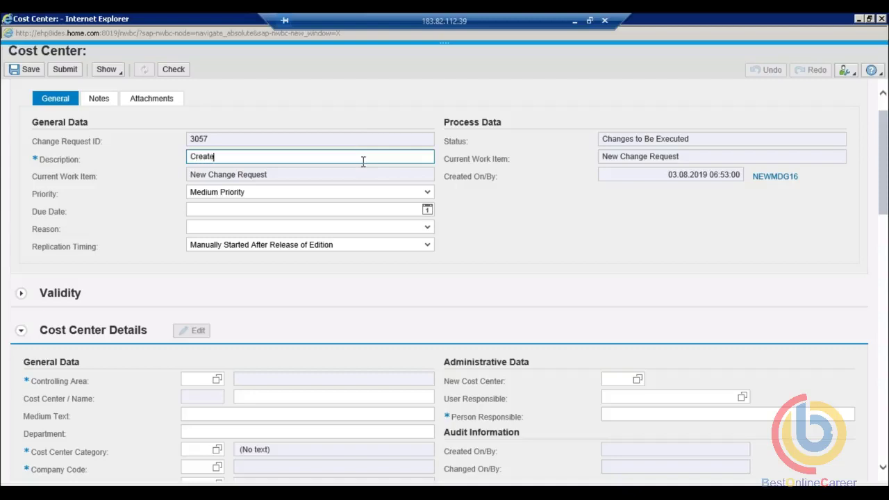
pyautogui.write('Create Coet cemn')
pyautogui.press('BackSpace')
pyautogui.press('BackSpace')
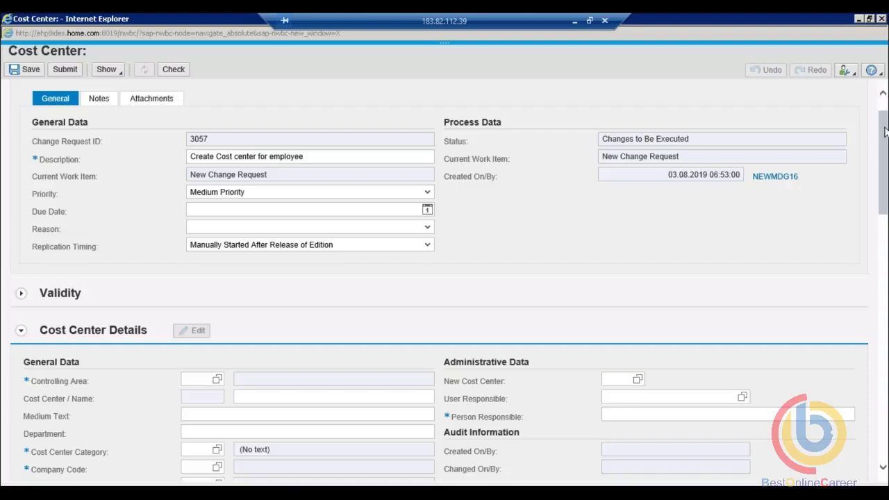
# - In the cost center details, choose controlling area 1000 (CO Europe) and enter Test as the name
pyautogui.moveTo(885, 132); pyautogui.dragTo(858, 172)
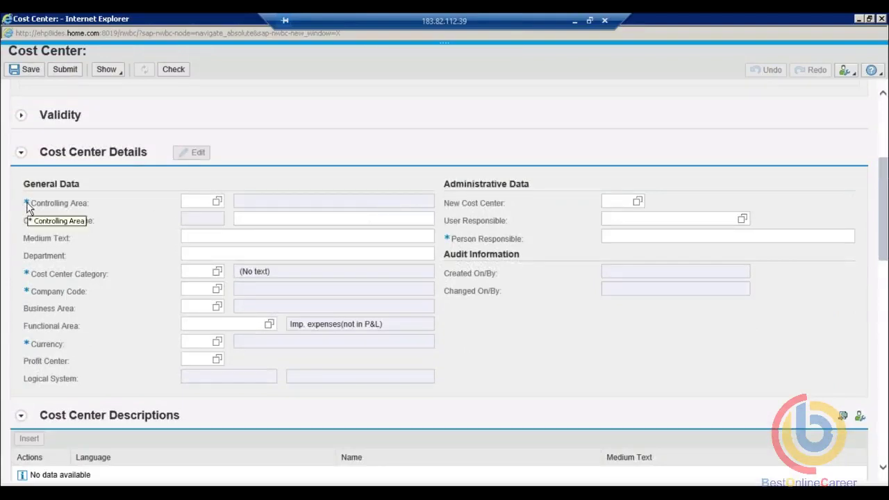
pyautogui.click(201, 201)
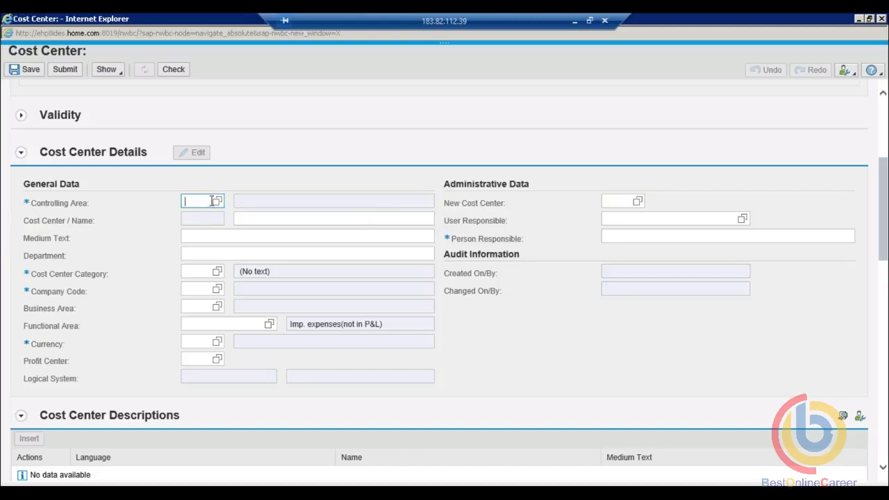
pyautogui.click(217, 201)
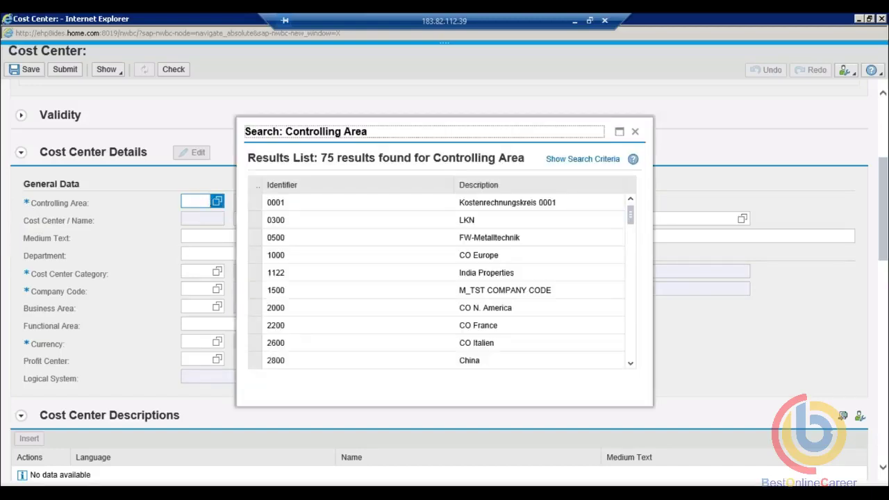
pyautogui.click(256, 259)
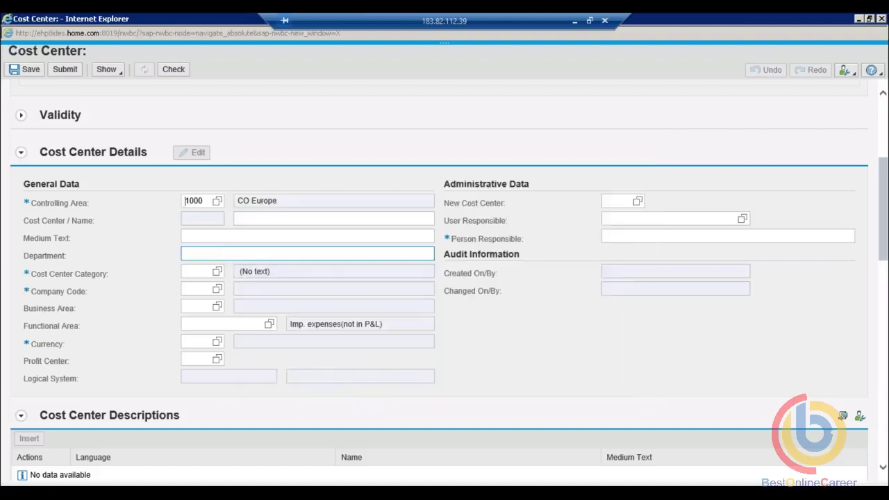
pyautogui.click(267, 221)
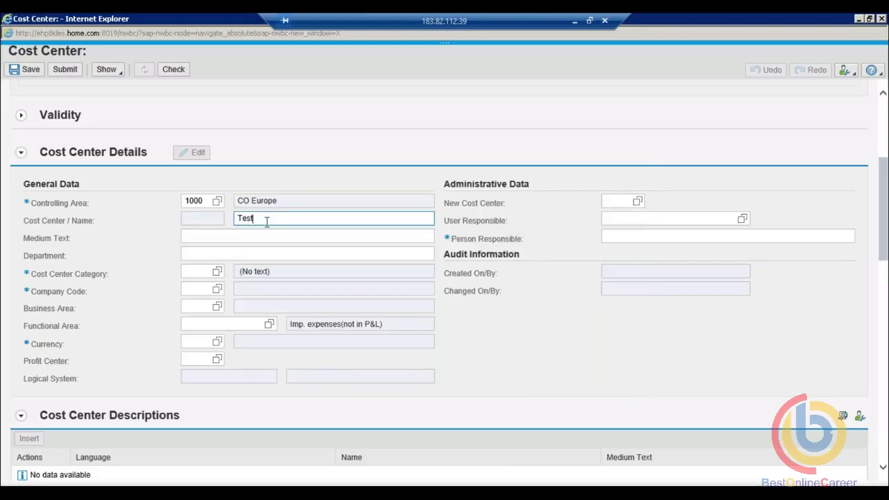
pyautogui.press('Return')
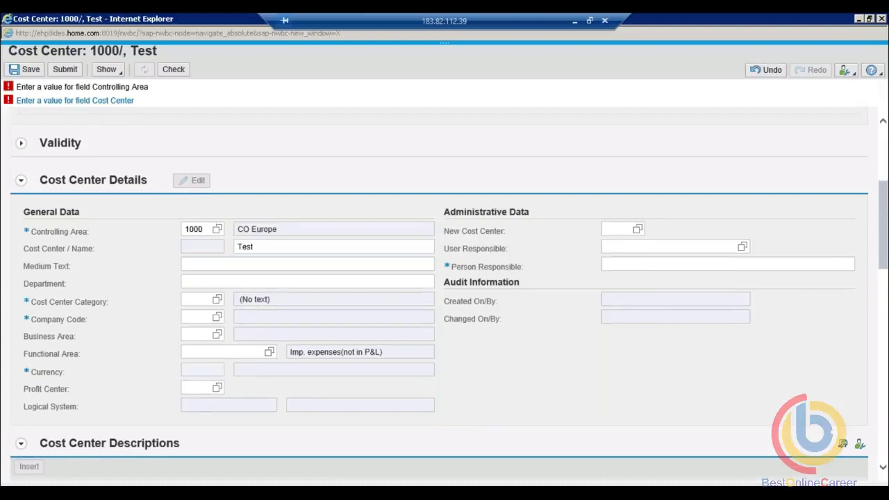
# - Try controlling area 0001 and then 2000 (CO N. America) for the new cost center
pyautogui.click(217, 231)
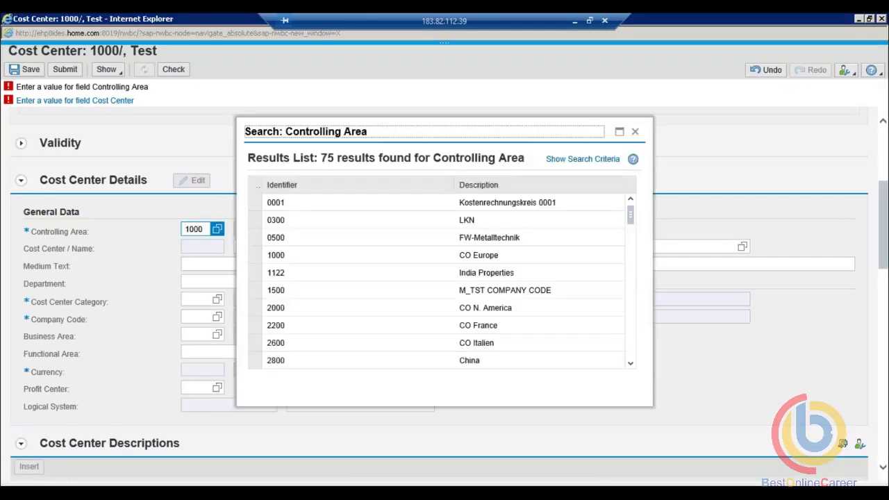
pyautogui.click(256, 202)
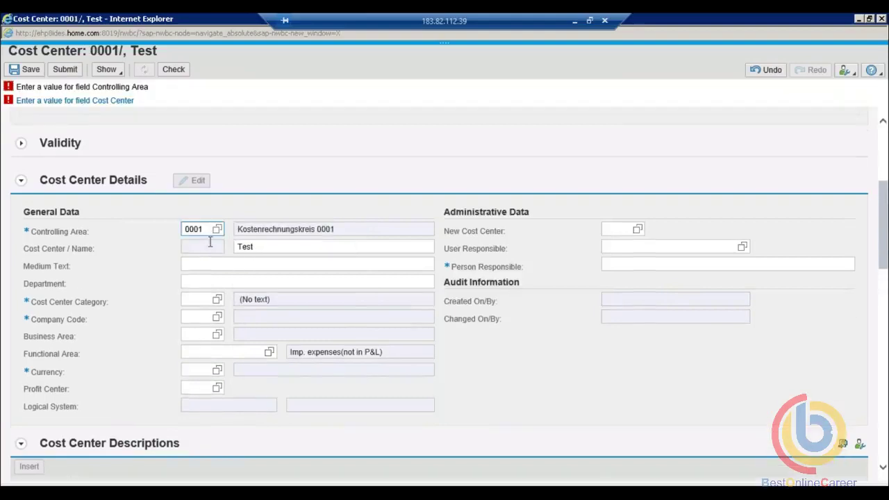
pyautogui.click(217, 229)
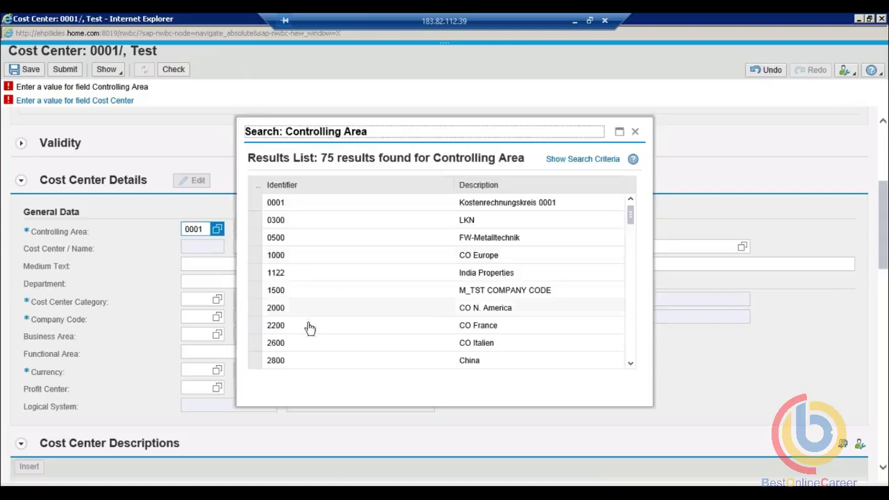
pyautogui.click(254, 315)
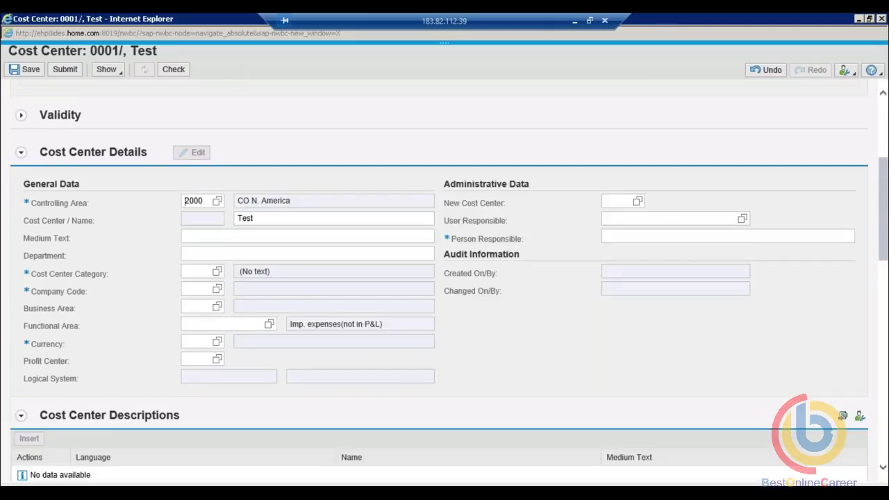
pyautogui.press('Return')
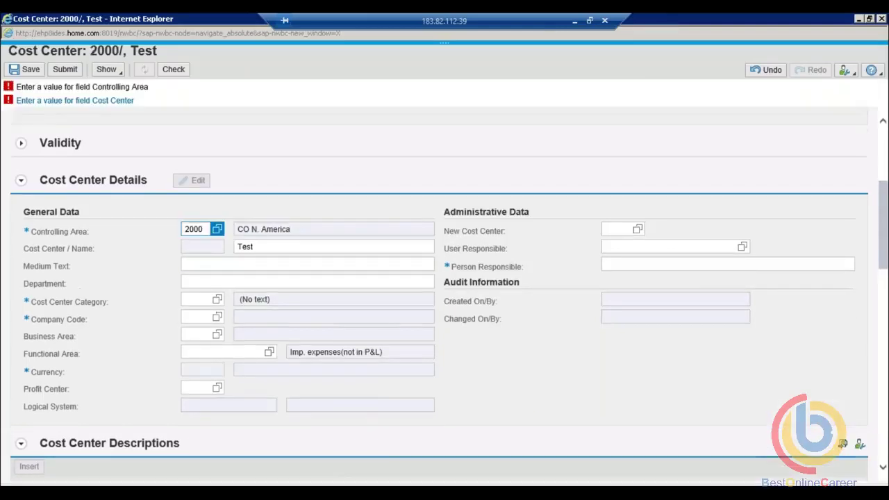
# - Try controlling area 2600 (CO Italien) for the cost center, and close the change request without saving
pyautogui.click(218, 229)
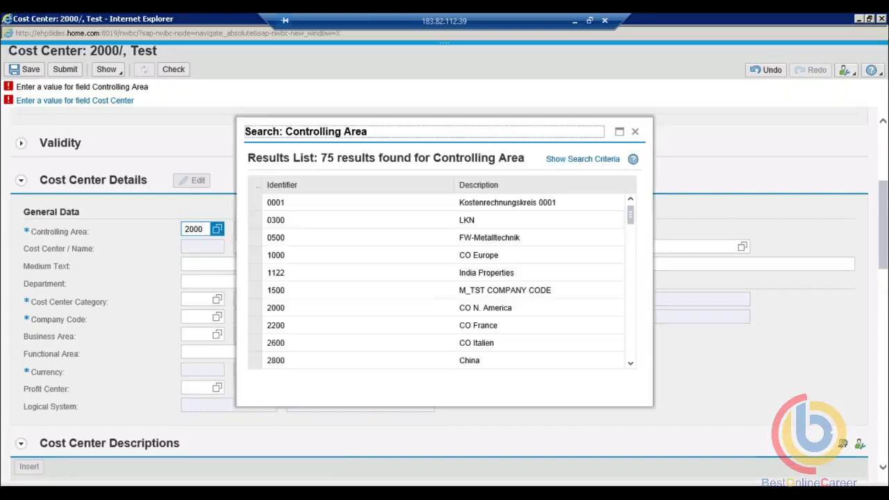
pyautogui.click(255, 345)
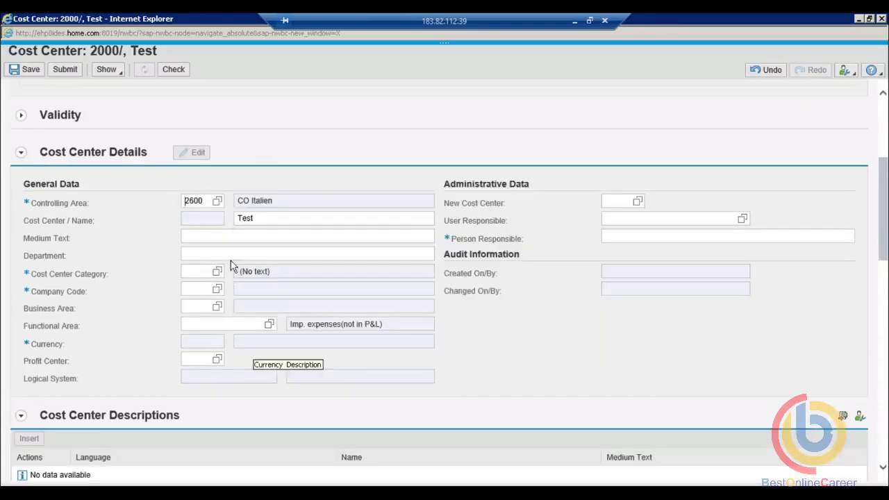
pyautogui.click(204, 236)
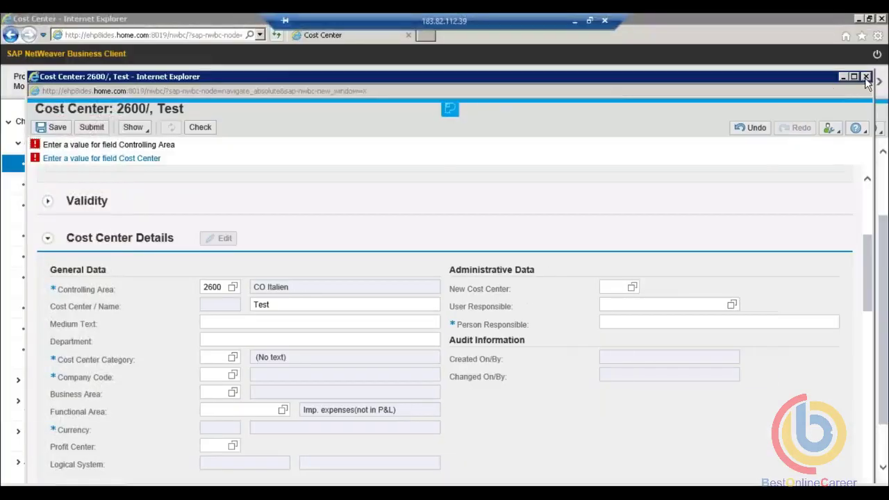
pyautogui.click(866, 77)
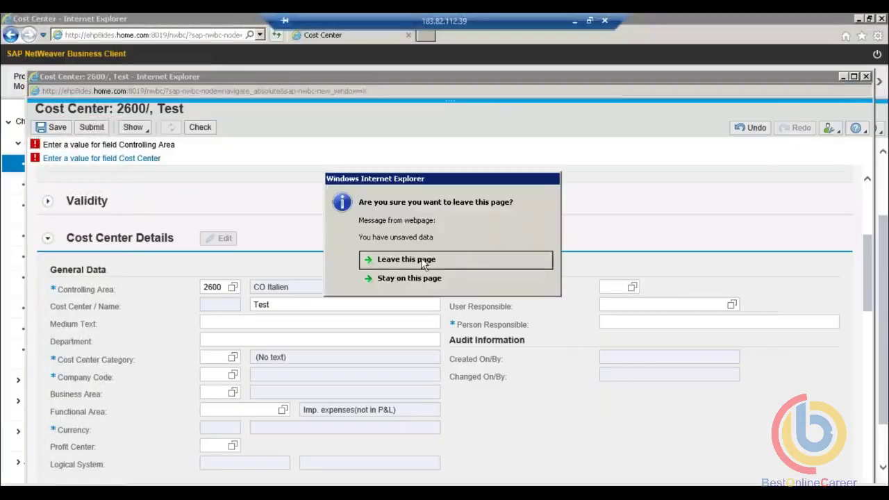
pyautogui.click(422, 262)
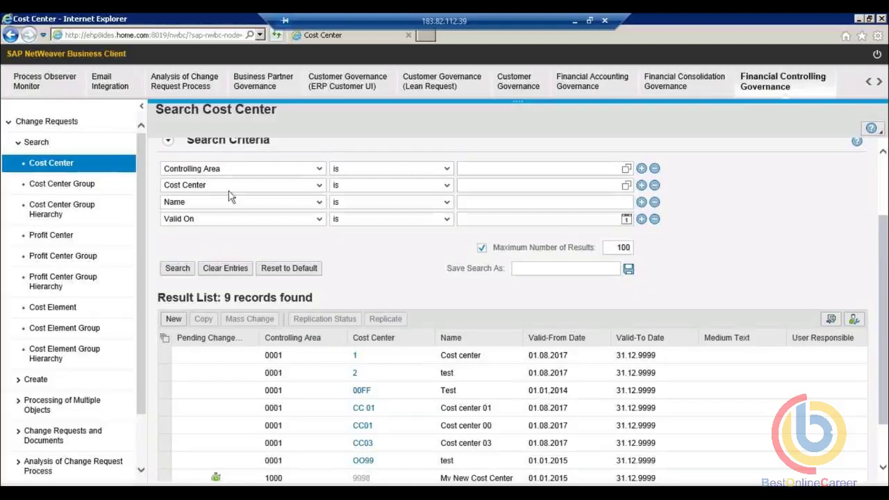
# - Open the Profit Center search and try to start a new profit center from its result list
pyautogui.click(49, 236)
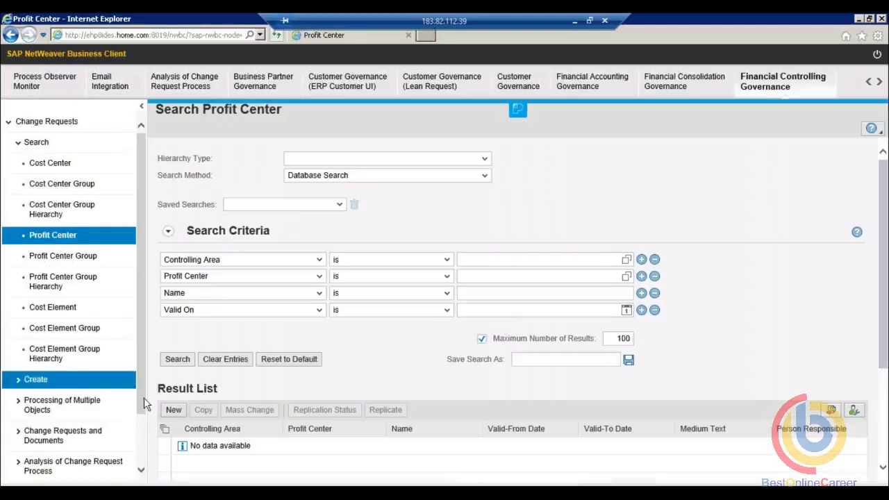
pyautogui.click(173, 411)
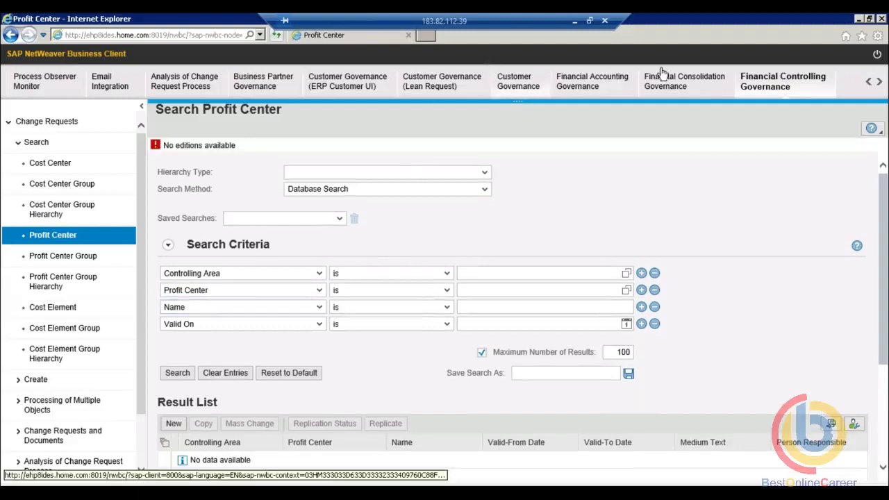
# - In Financial Accounting Governance, start a Create Account change request for a new G/L account with edition MDG_FIN
pyautogui.click(577, 82)
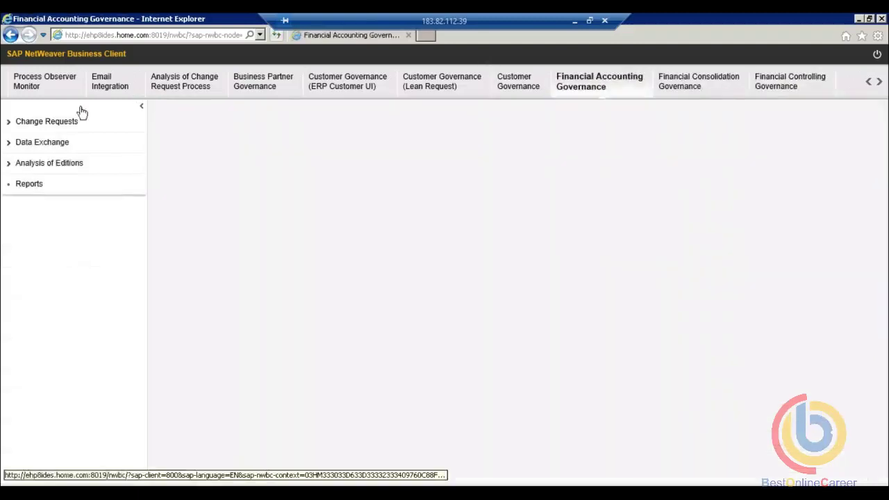
pyautogui.click(11, 123)
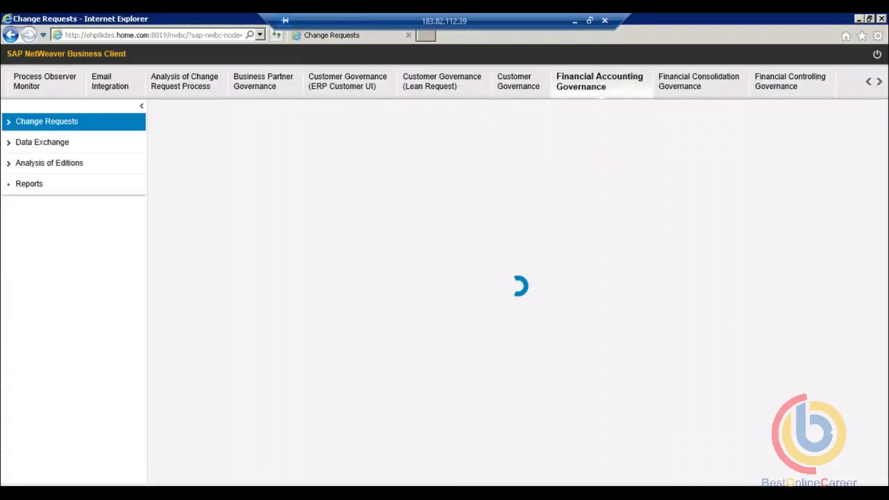
pyautogui.click(37, 143)
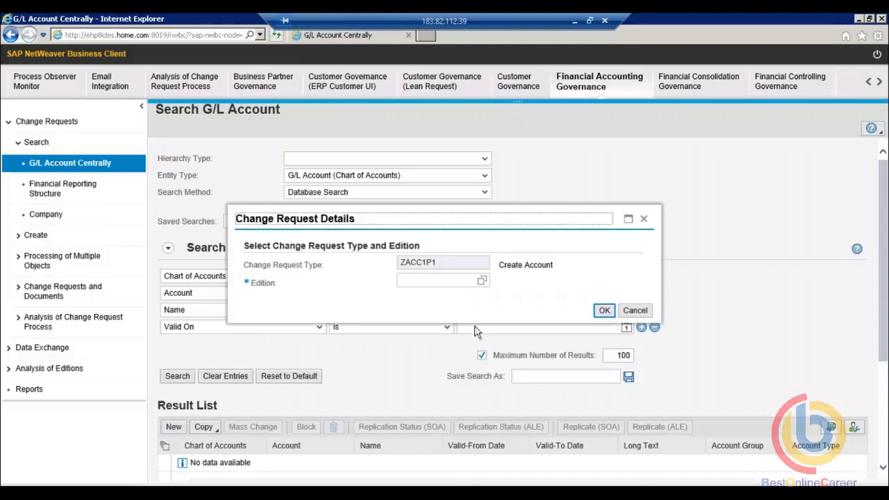
pyautogui.click(482, 281)
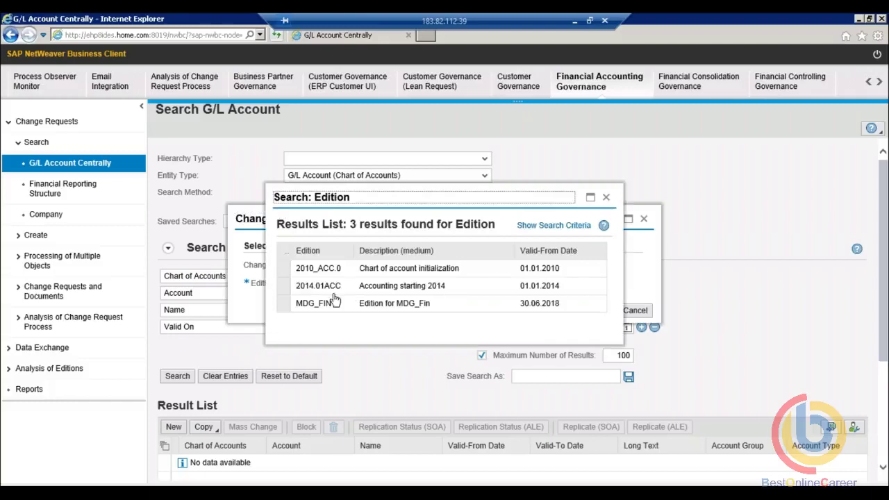
pyautogui.click(285, 303)
pyautogui.click(604, 311)
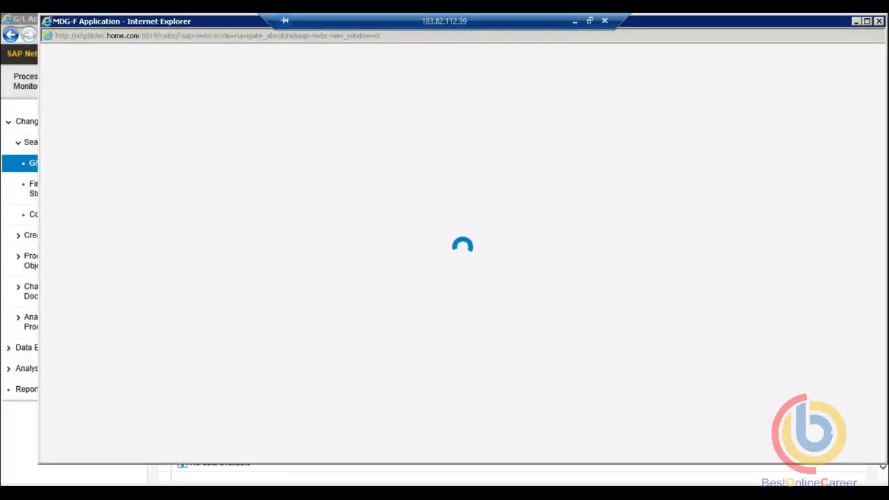
# - Enter test as the G/L account change request's description, collapse its Validity section and maximize the window
pyautogui.click(282, 195)
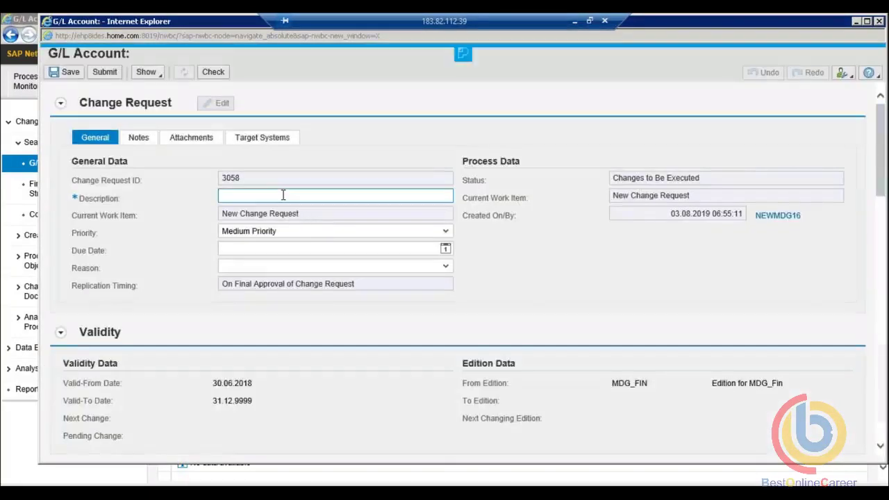
pyautogui.write('test')
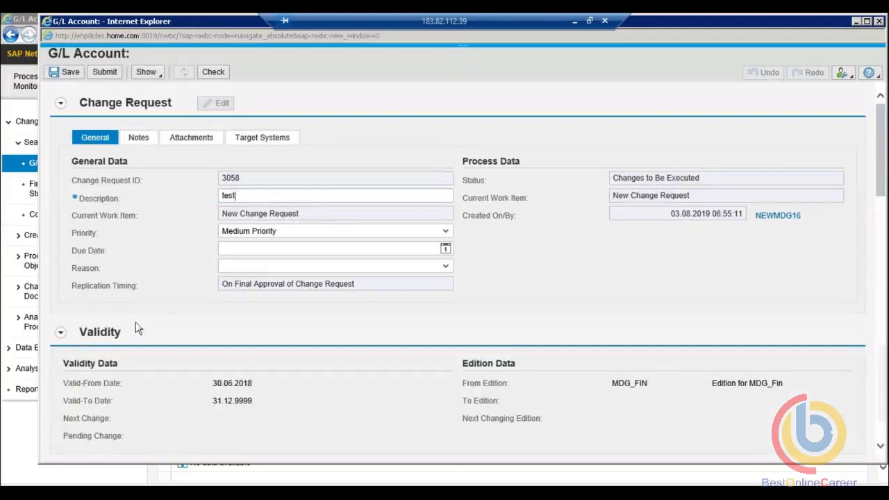
pyautogui.click(99, 332)
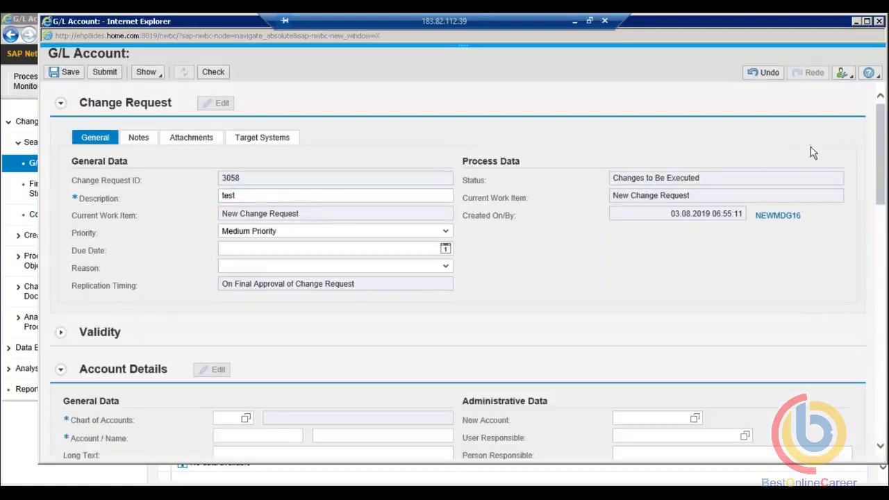
pyautogui.doubleClick(640, 25)
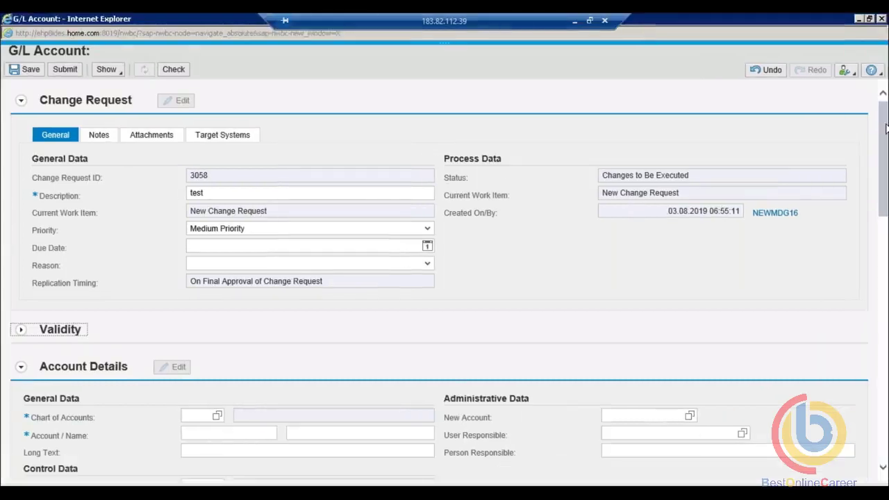
# - Try chart of accounts 1501 (B1 TEST CHART OF ACCOUNTS) with account number 19090 in the account details
pyautogui.moveTo(886, 127); pyautogui.dragTo(886, 168)
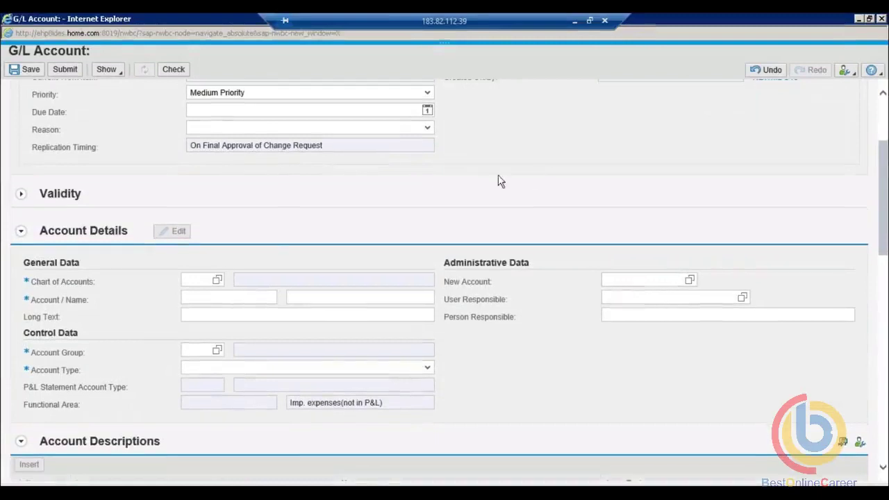
pyautogui.click(216, 282)
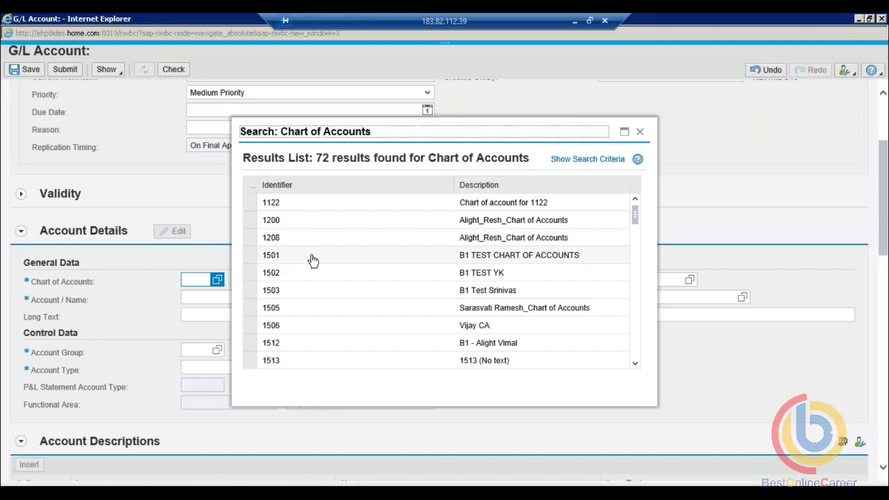
pyautogui.click(254, 256)
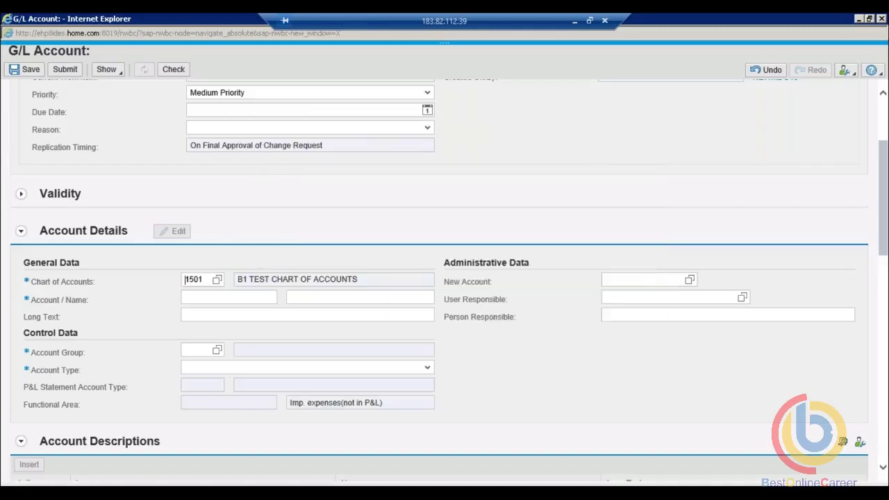
pyautogui.click(229, 296)
pyautogui.write('19090')
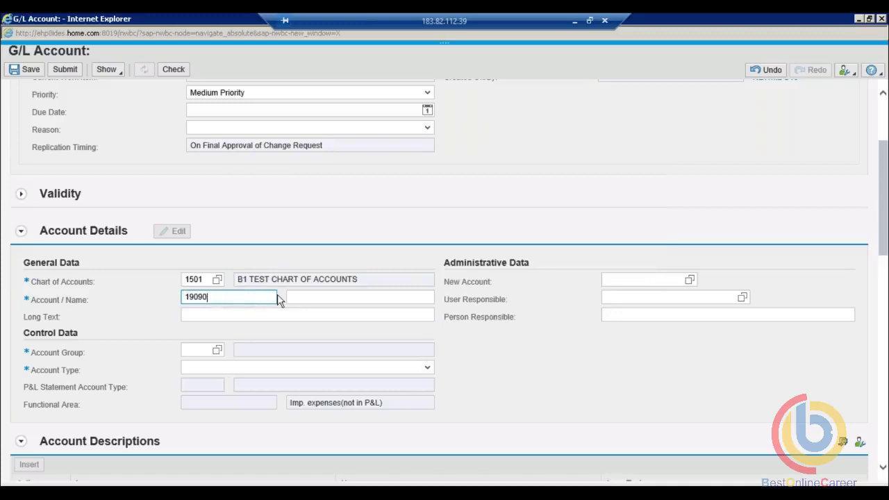
pyautogui.press('Return')
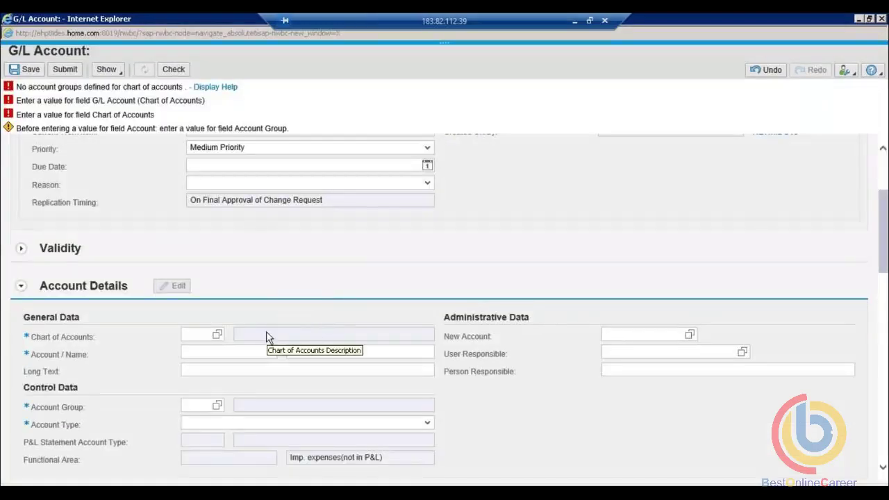
# - Close the G/L account change request and leave the page without saving
pyautogui.click(660, 34)
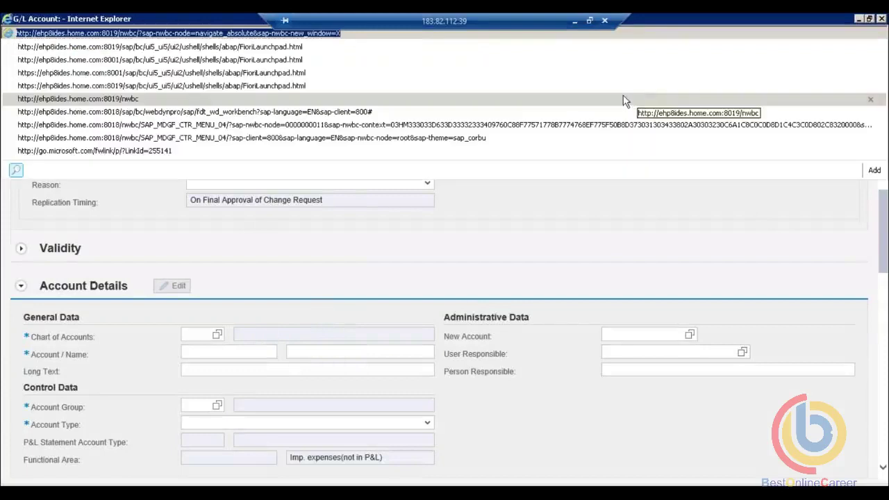
pyautogui.click(633, 221)
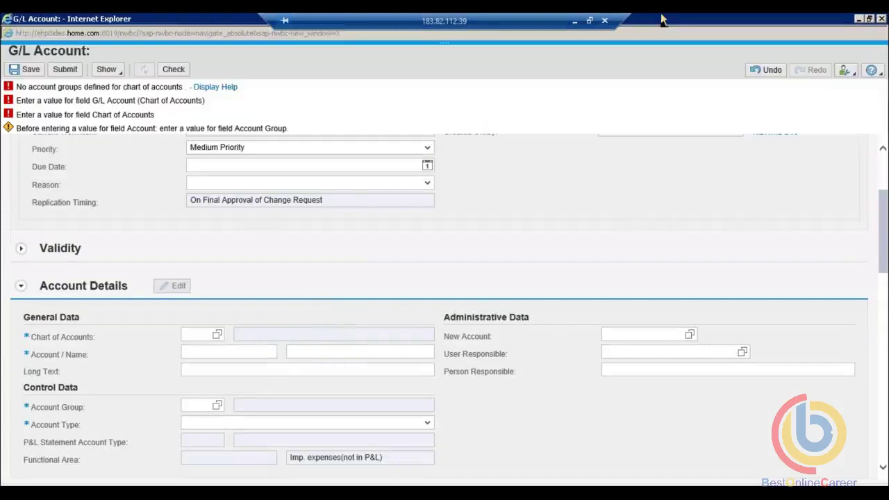
pyautogui.press('super+Down')
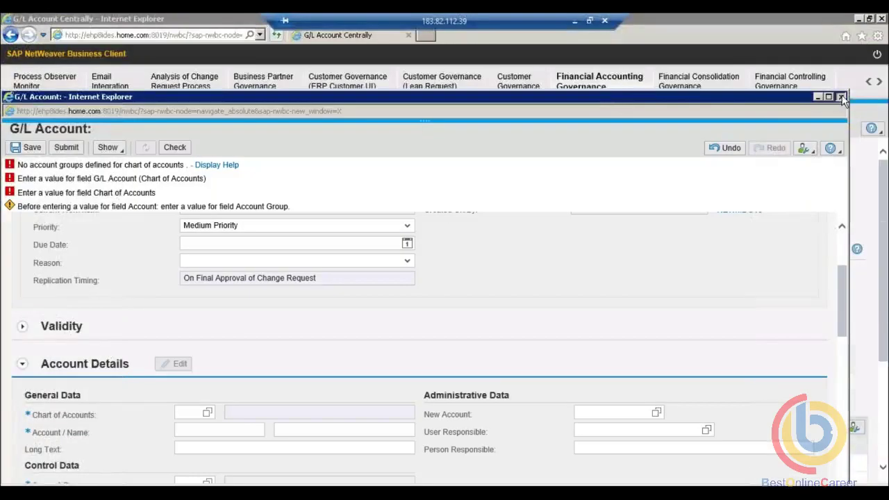
pyautogui.click(841, 97)
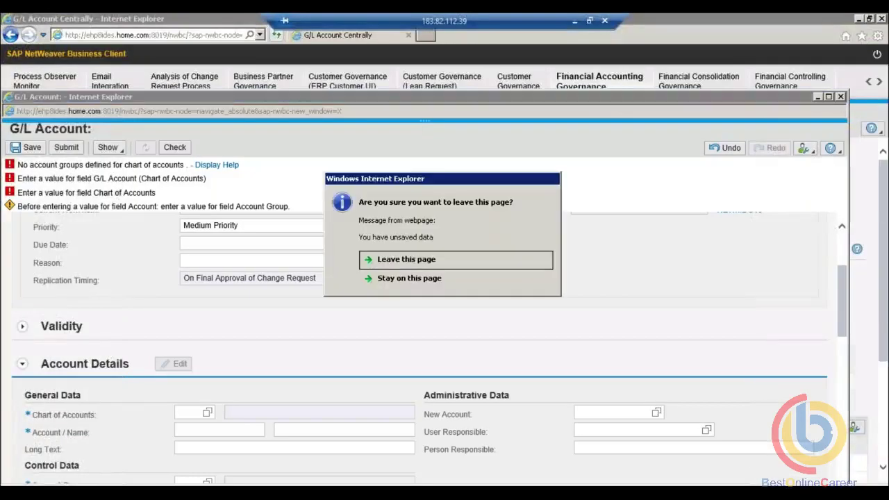
pyautogui.click(403, 260)
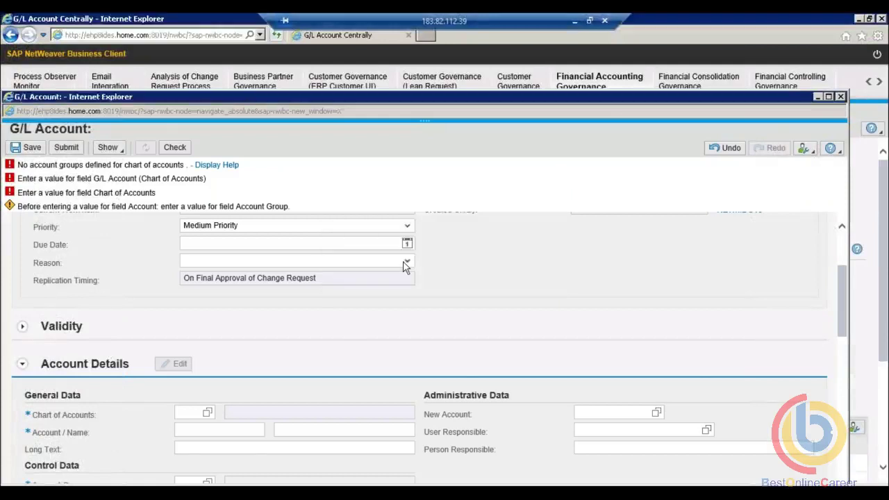
# - From the Business Partner Governance search, start a new Organization using the first Create Business Partner change request type
pyautogui.click(268, 81)
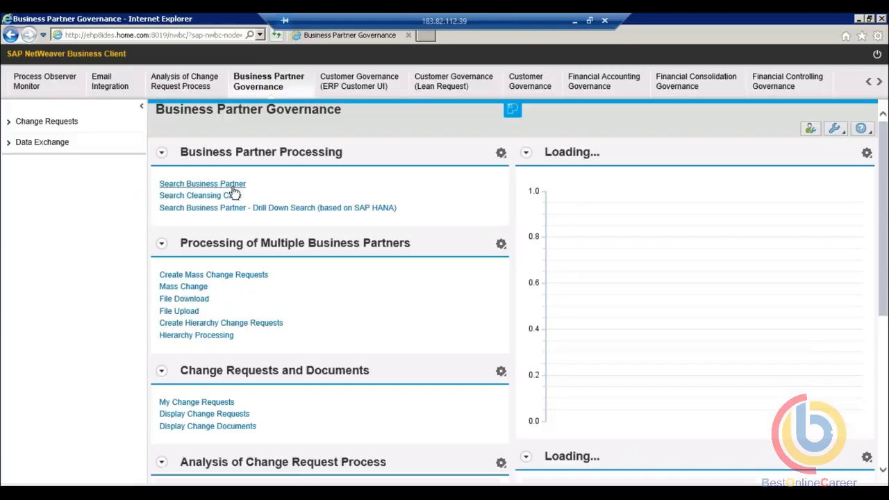
pyautogui.click(233, 187)
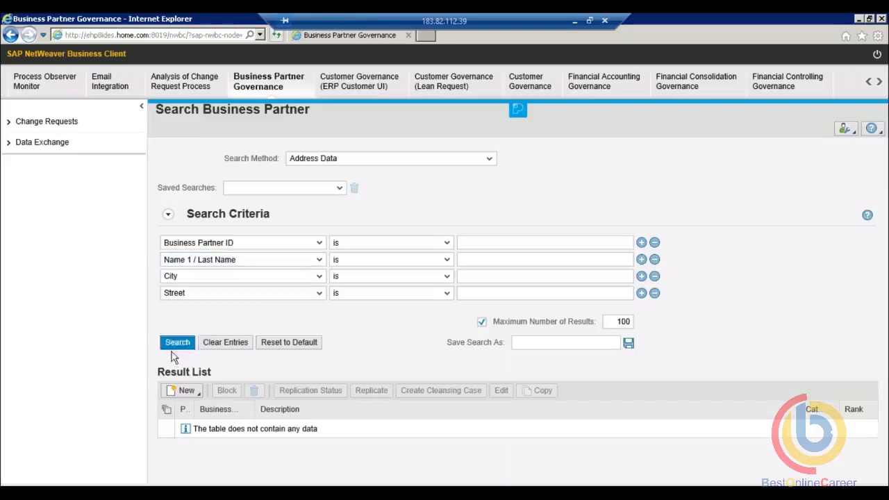
pyautogui.click(186, 391)
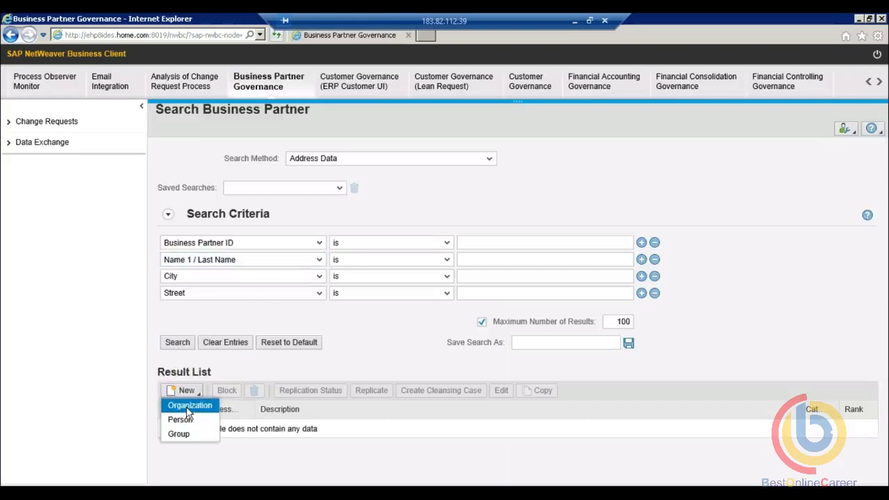
pyautogui.click(188, 406)
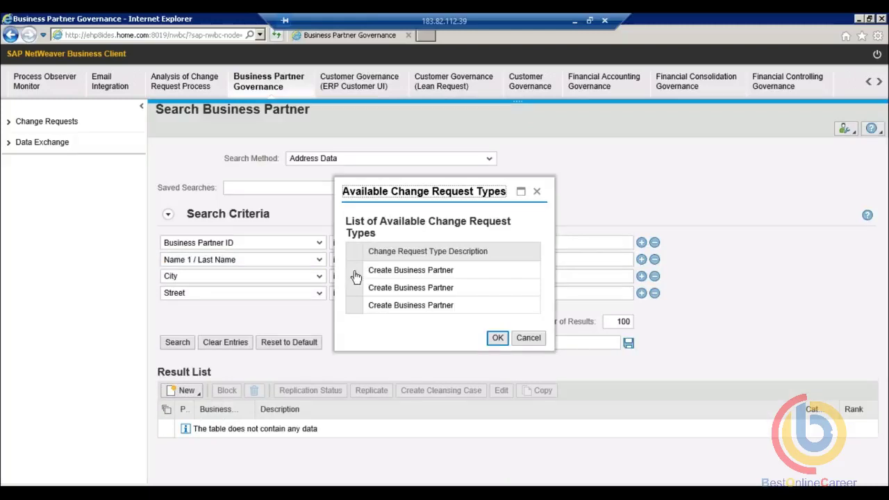
pyautogui.click(354, 276)
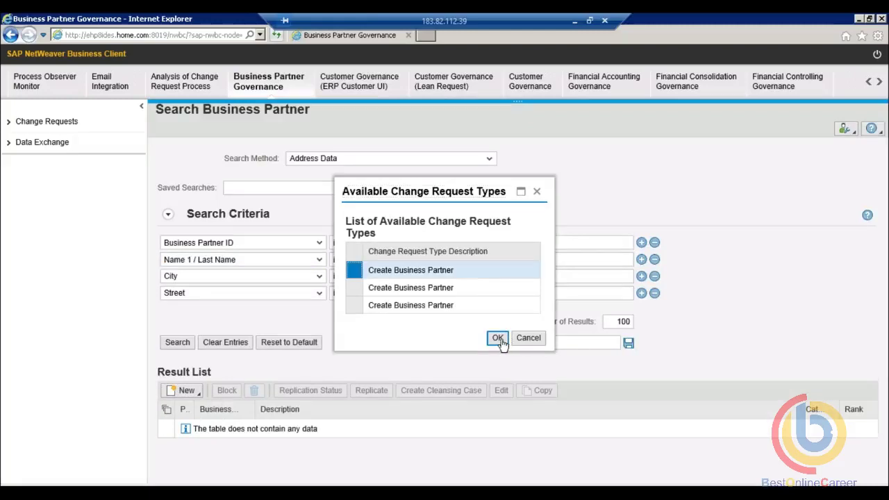
pyautogui.click(498, 338)
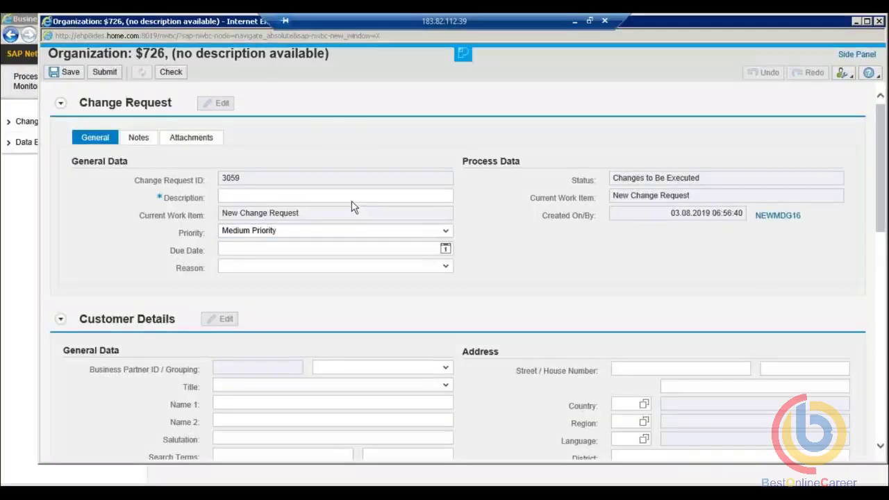
# - Enter testt as the change request description and choose Internal number assignment as the business partner grouping
pyautogui.click(350, 196)
pyautogui.write('testt')
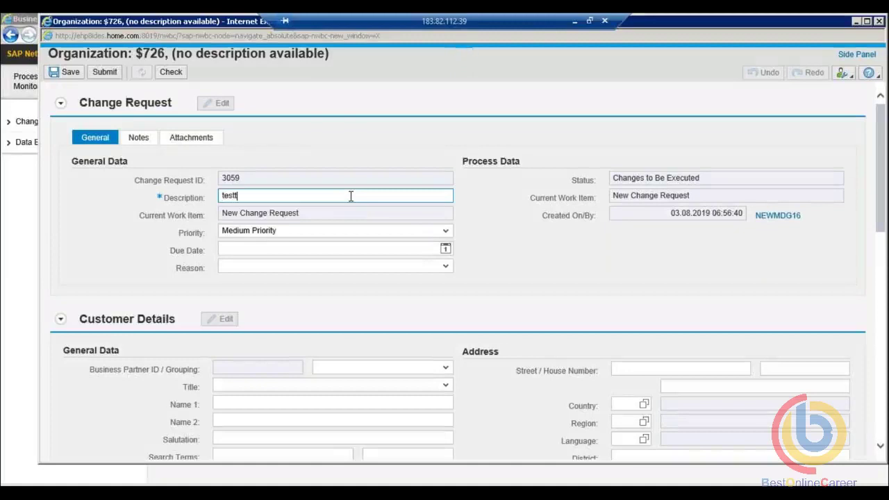
pyautogui.click(446, 370)
pyautogui.scroll(-2, 472, 416)
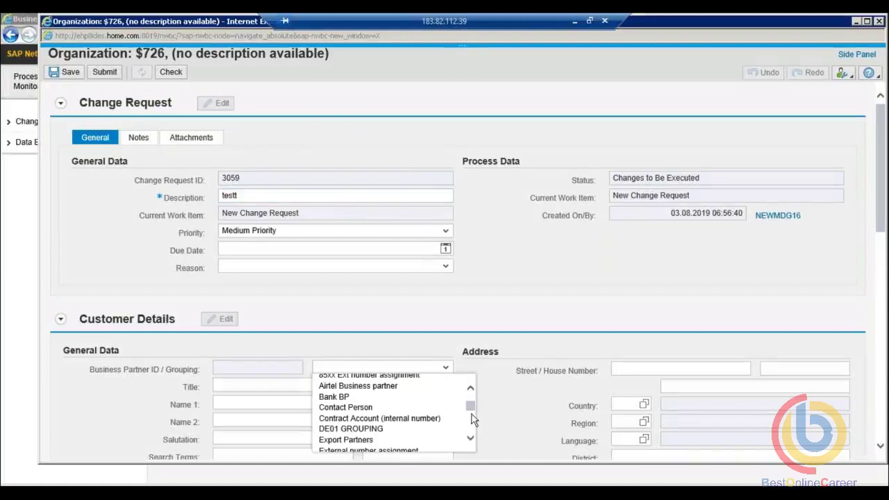
pyautogui.scroll(-2, 471, 416)
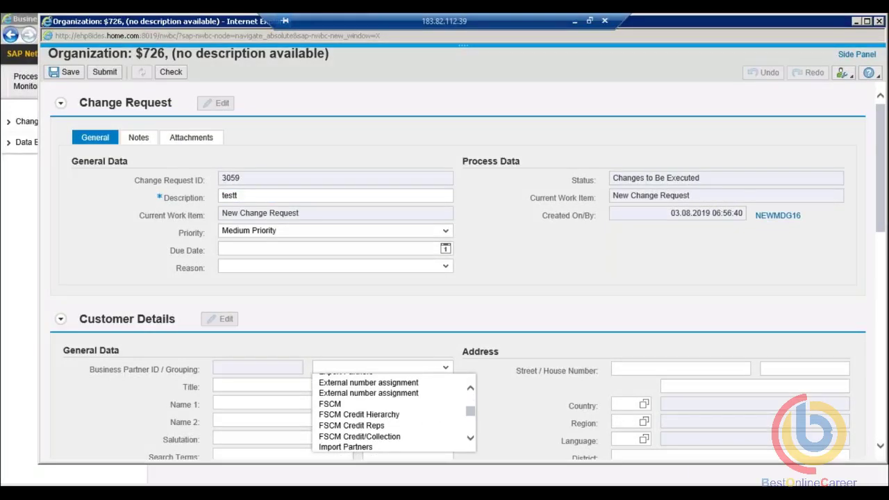
pyautogui.scroll(-2, 472, 416)
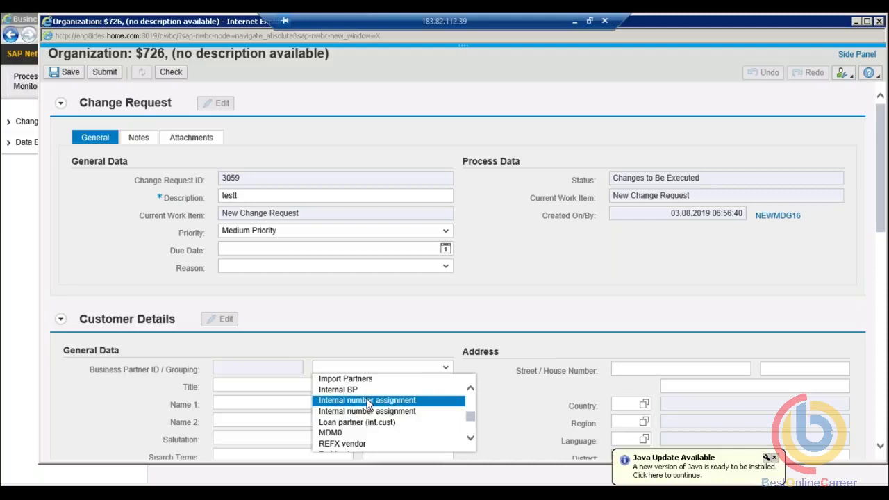
pyautogui.click(367, 402)
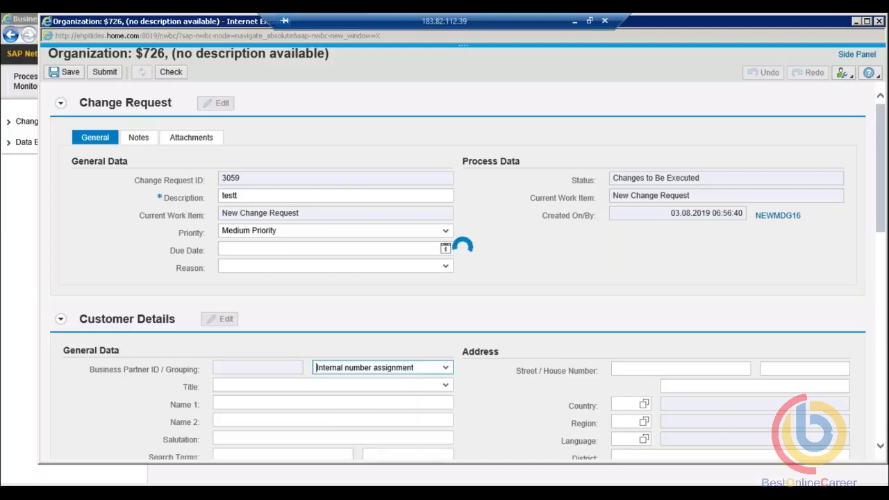
# - Enter Test as Name 1 and IN as the address country in the customer details, and check the change request
pyautogui.doubleClick(212, 26)
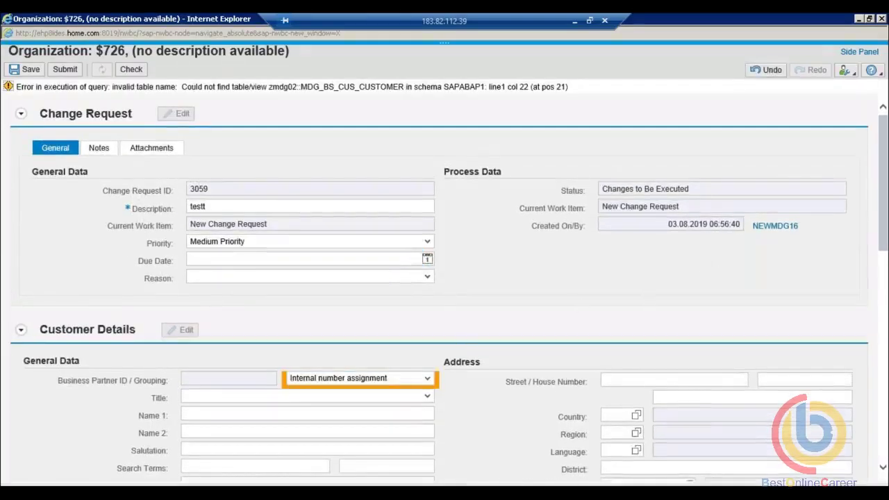
pyautogui.scroll(-3, 459, 311)
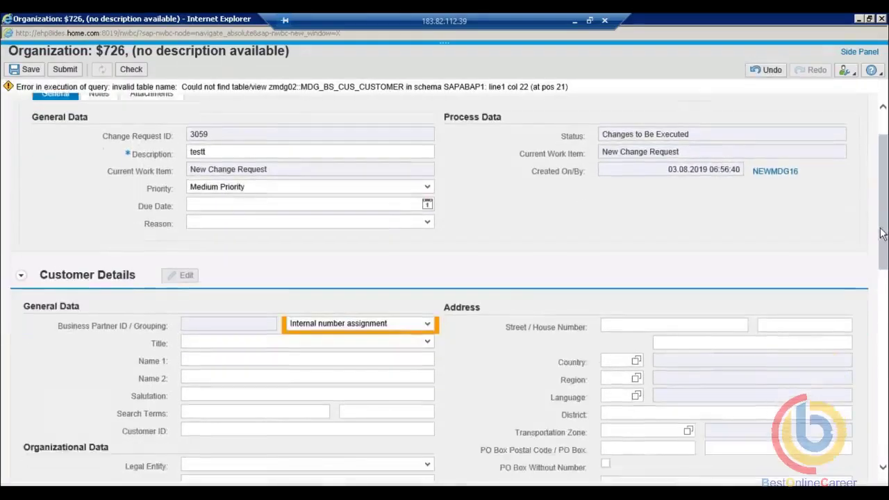
pyautogui.click(425, 311)
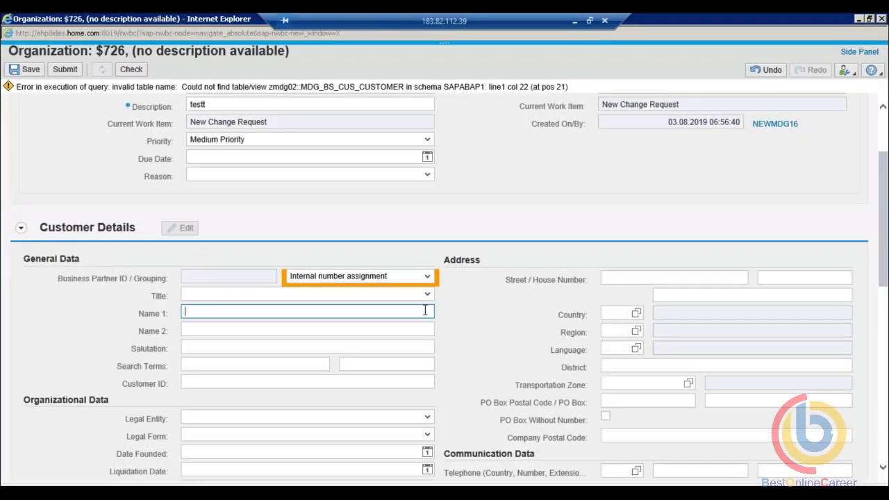
pyautogui.write('Test')
pyautogui.click(611, 313)
pyautogui.write('IN')
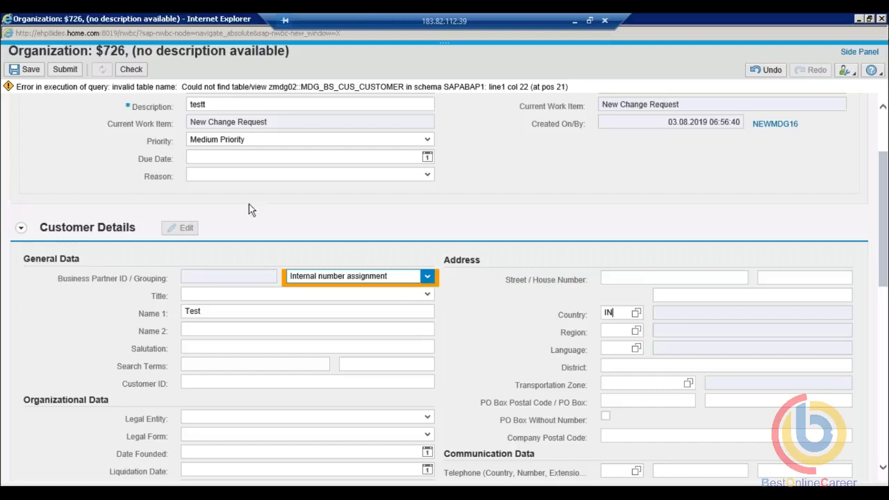
pyautogui.click(131, 69)
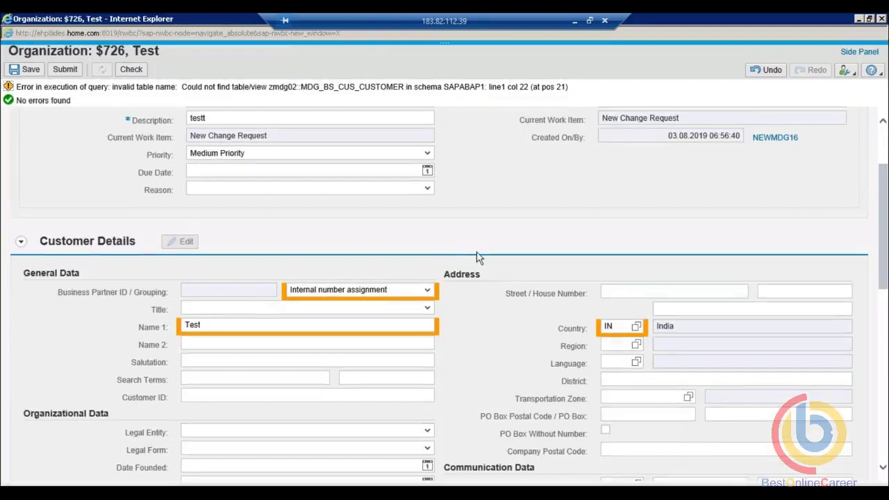
# - Examine the change request's general data, the customer details fields and the collapsed sections such as Roles, Addresses and Bank Accounts
pyautogui.click(432, 348)
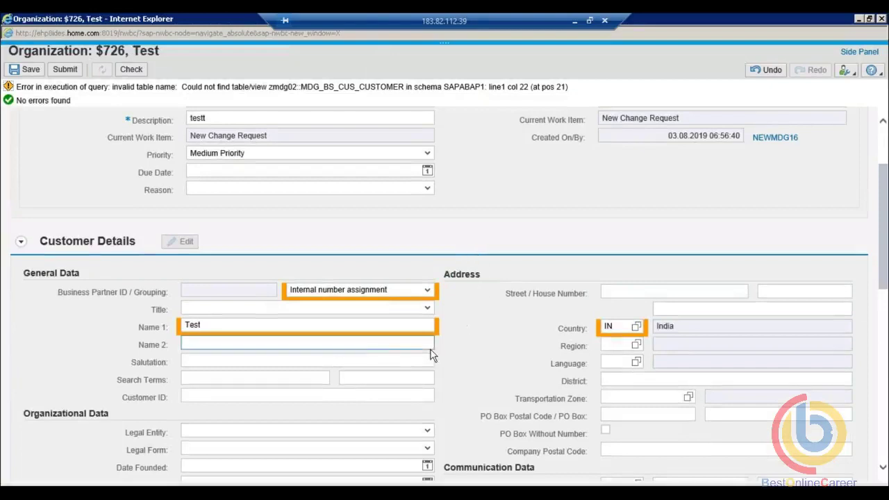
pyautogui.click(573, 376)
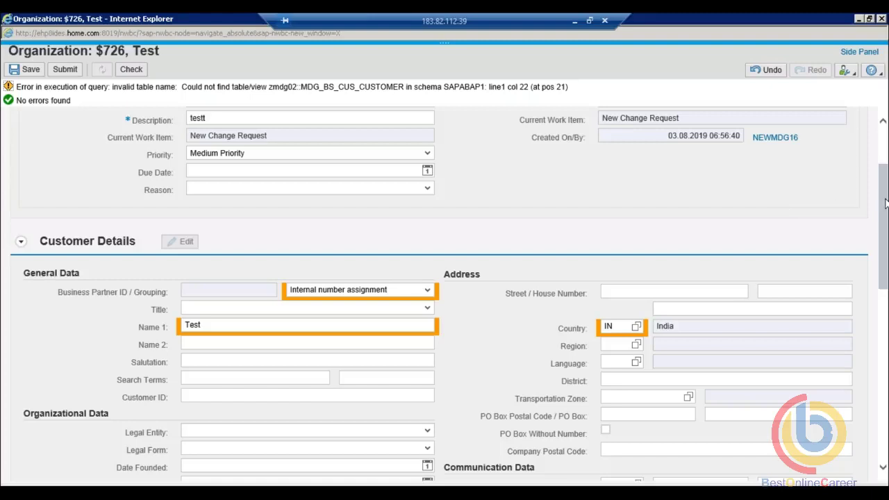
pyautogui.scroll(-3, 885, 221)
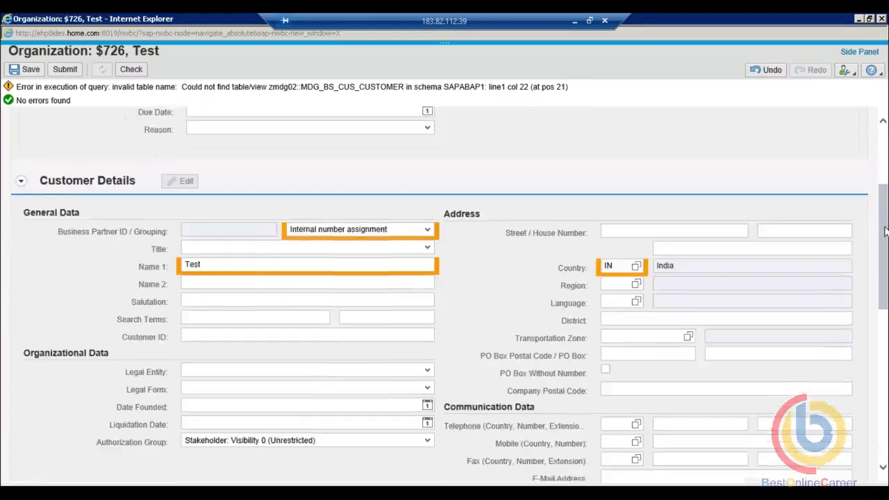
pyautogui.click(400, 283)
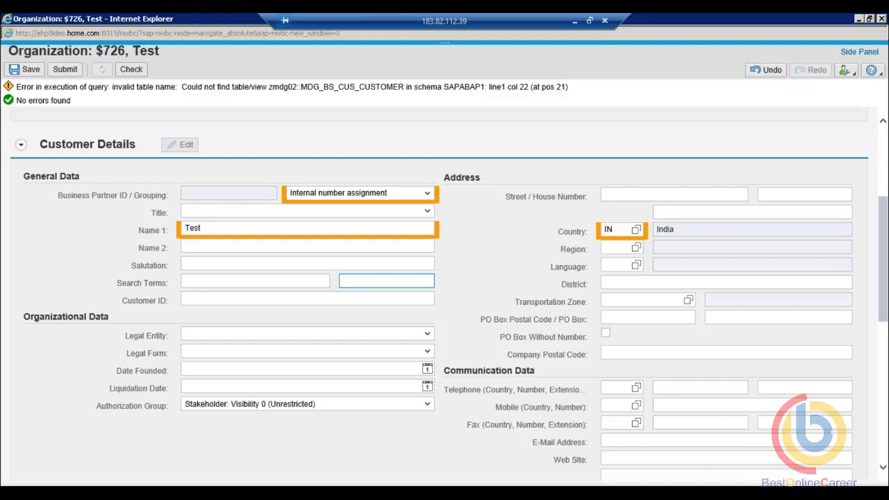
pyautogui.click(388, 248)
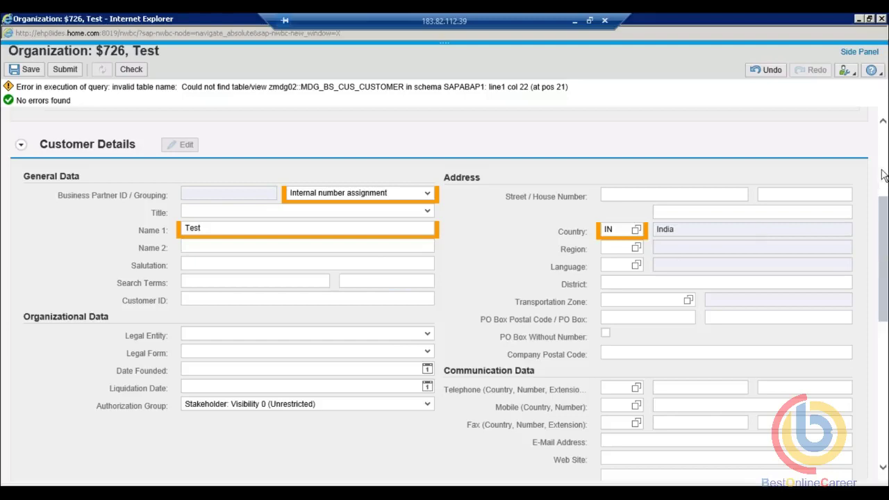
pyautogui.scroll(3, 883, 175)
pyautogui.moveTo(883, 180); pyautogui.dragTo(882, 332)
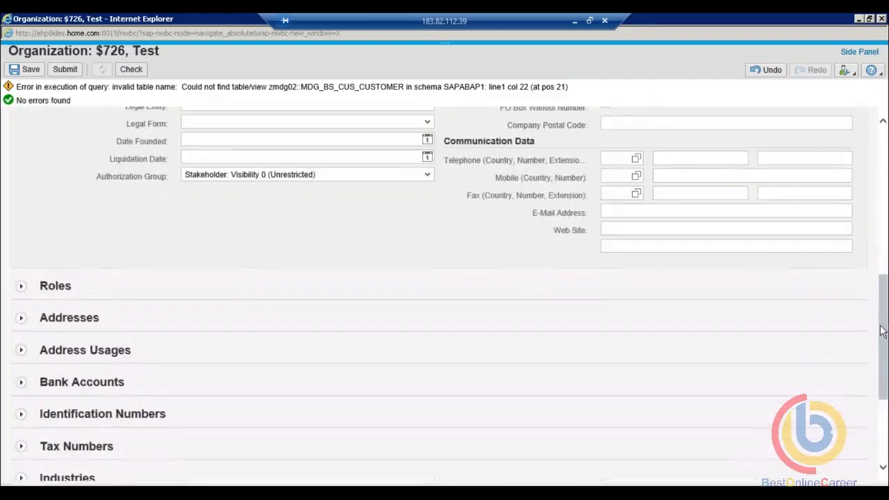
pyautogui.moveTo(882, 278); pyautogui.dragTo(883, 161)
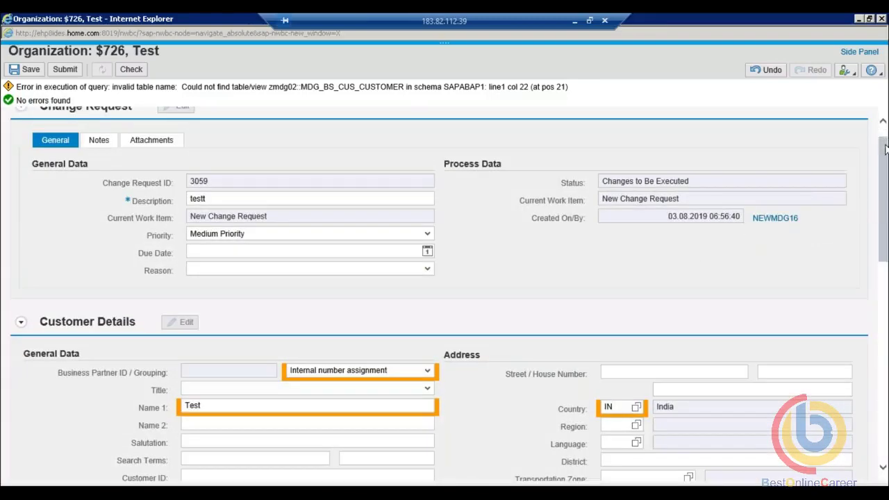
# - Submit the organization change request and open its workflow log
pyautogui.moveTo(885, 149); pyautogui.dragTo(884, 198)
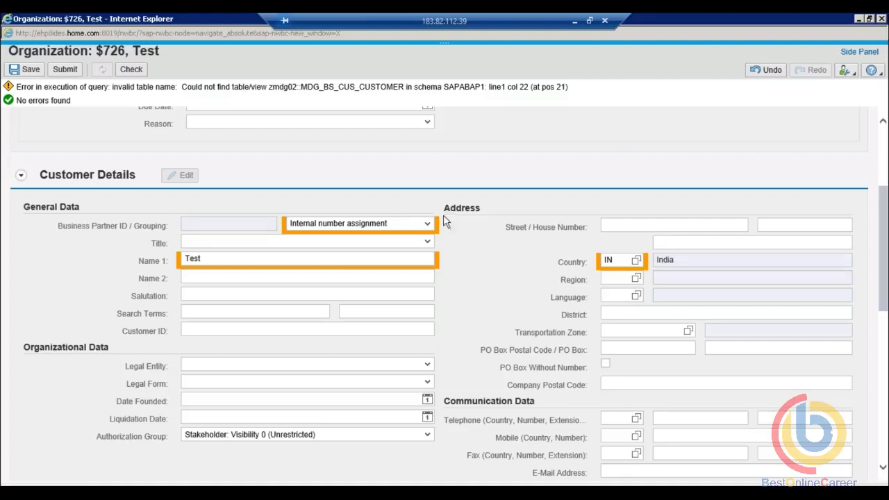
pyautogui.click(79, 68)
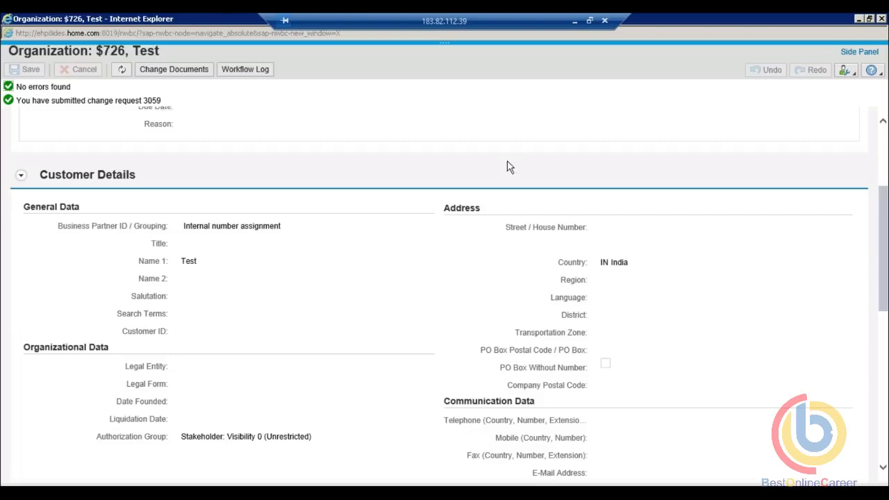
pyautogui.click(884, 155)
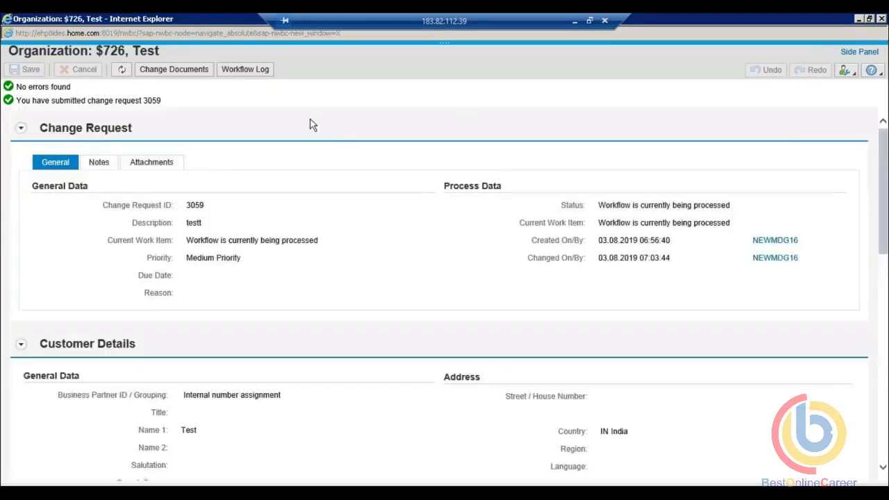
pyautogui.click(253, 75)
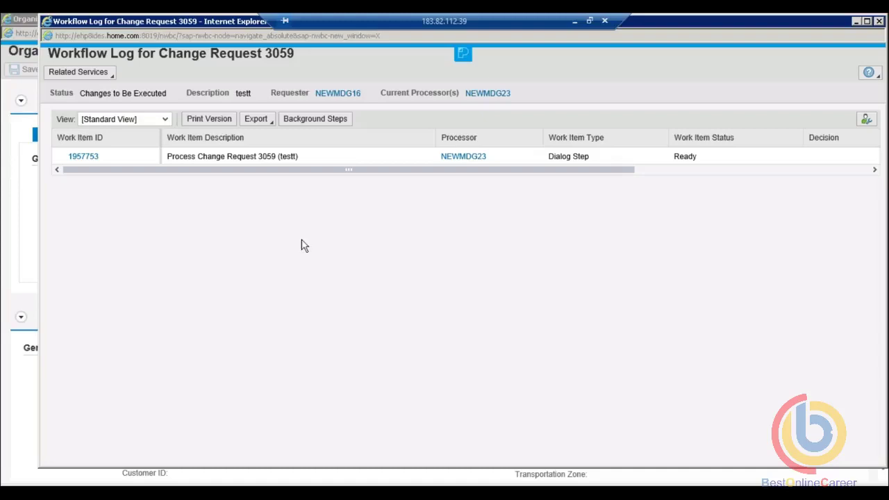
# - Find Notepad among the installed programs and open a blank document in it
pyautogui.click(21, 482)
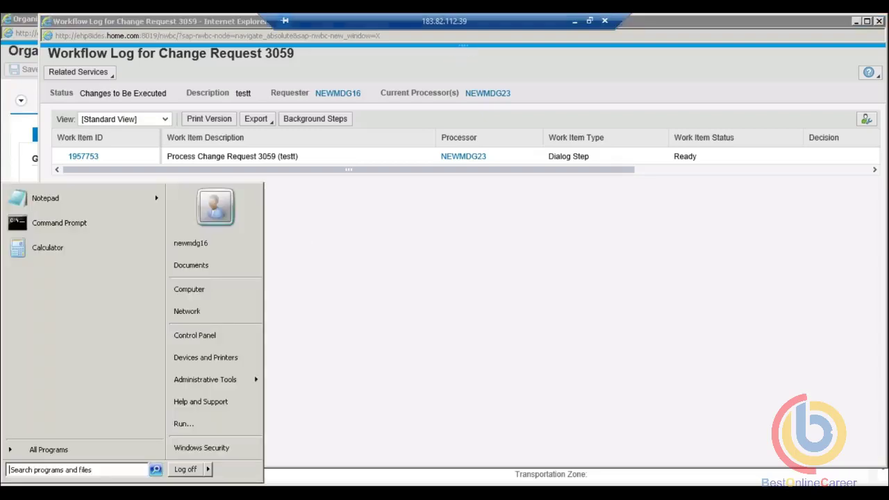
pyautogui.write('c')
pyautogui.press('BackSpace')
pyautogui.write('note')
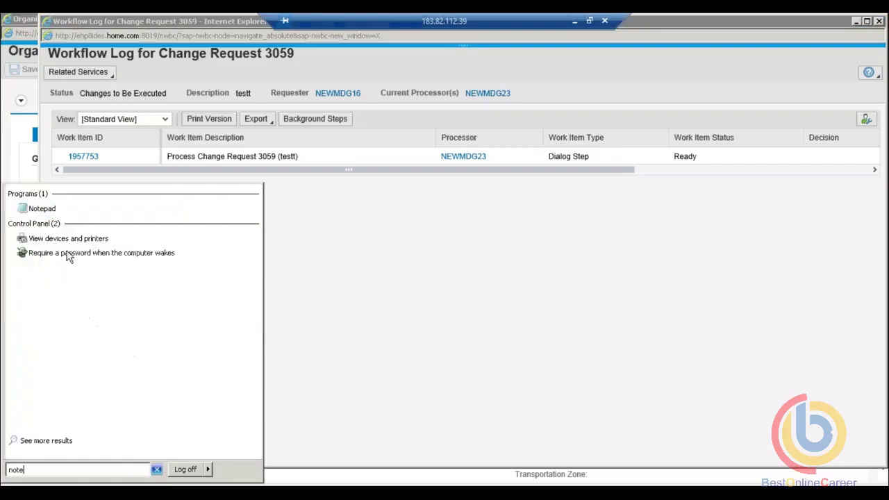
pyautogui.click(43, 210)
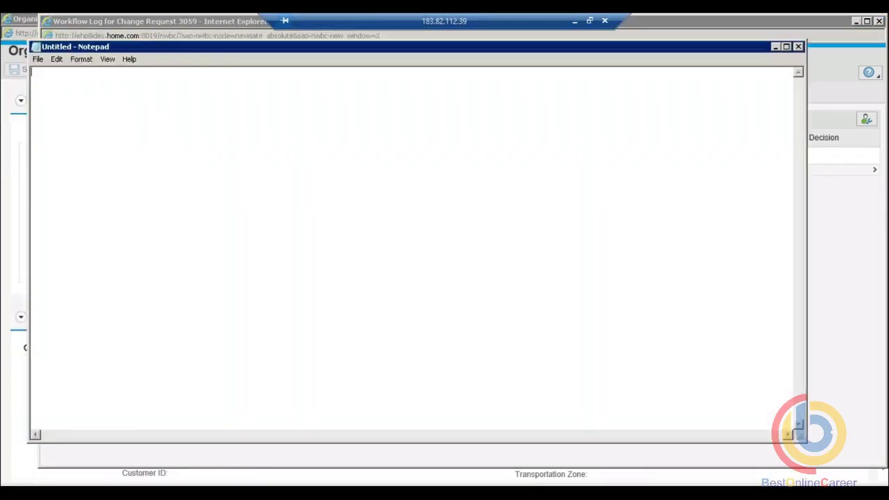
# - Write "System Setup and Implementation model" as the first line of the blank note
pyautogui.write('Data')
pyautogui.press('BackSpace')
pyautogui.press('BackSpace')
pyautogui.press('BackSpace')
pyautogui.press('BackSpace')
pyautogui.press('BackSpace')
pyautogui.write('Szste')
pyautogui.press('BackSpace')
pyautogui.press('BackSpace')
pyautogui.press('BackSpace')
pyautogui.press('BackSpace')
pyautogui.press('BackSpace')
pyautogui.write('Sysste')
pyautogui.press('BackSpace')
pyautogui.press('BackSpace')
pyautogui.press('BackSpace')
pyautogui.write('tem ')
pyautogui.write('Sety')
pyautogui.write('p')
pyautogui.press('BackSpace')
pyautogui.press('BackSpace')
pyautogui.write('up and Impleme')
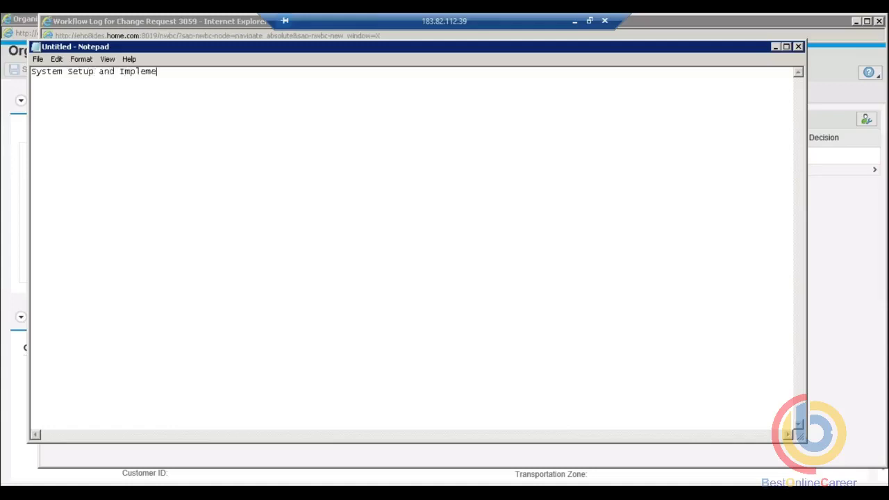
pyautogui.write('ntation model')
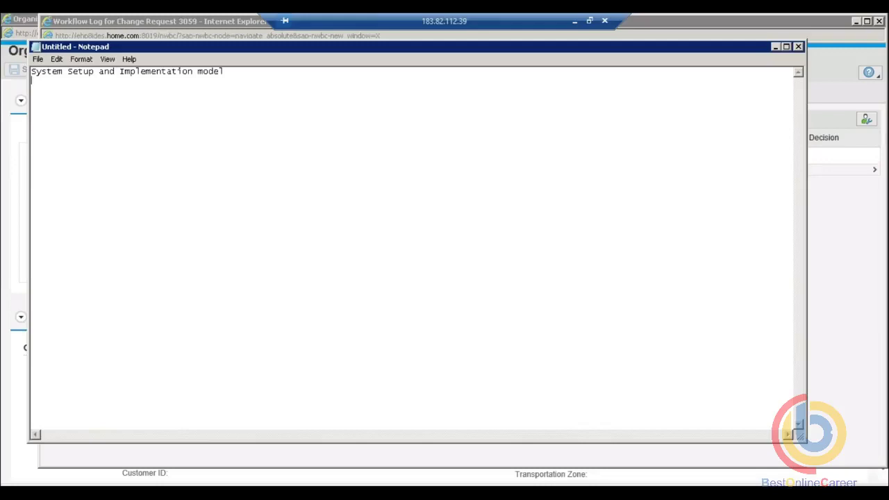
# - Add "Data Loading" and "Data modelling" as separate lines below the first topic in the note
pyautogui.write('Data Loading')
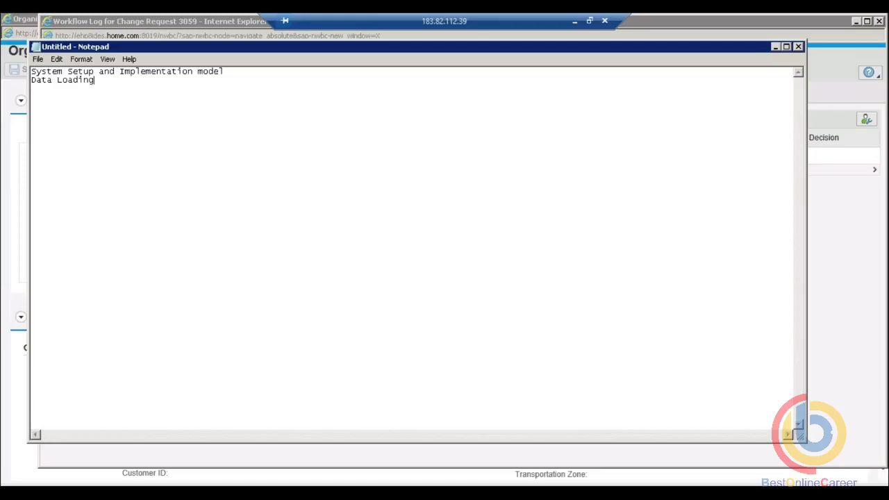
pyautogui.write('Data modelling')
pyautogui.press('Return')
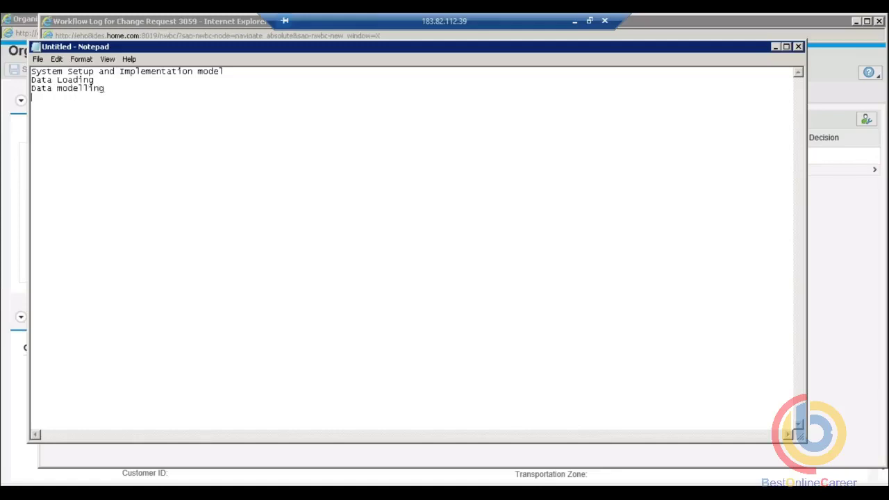